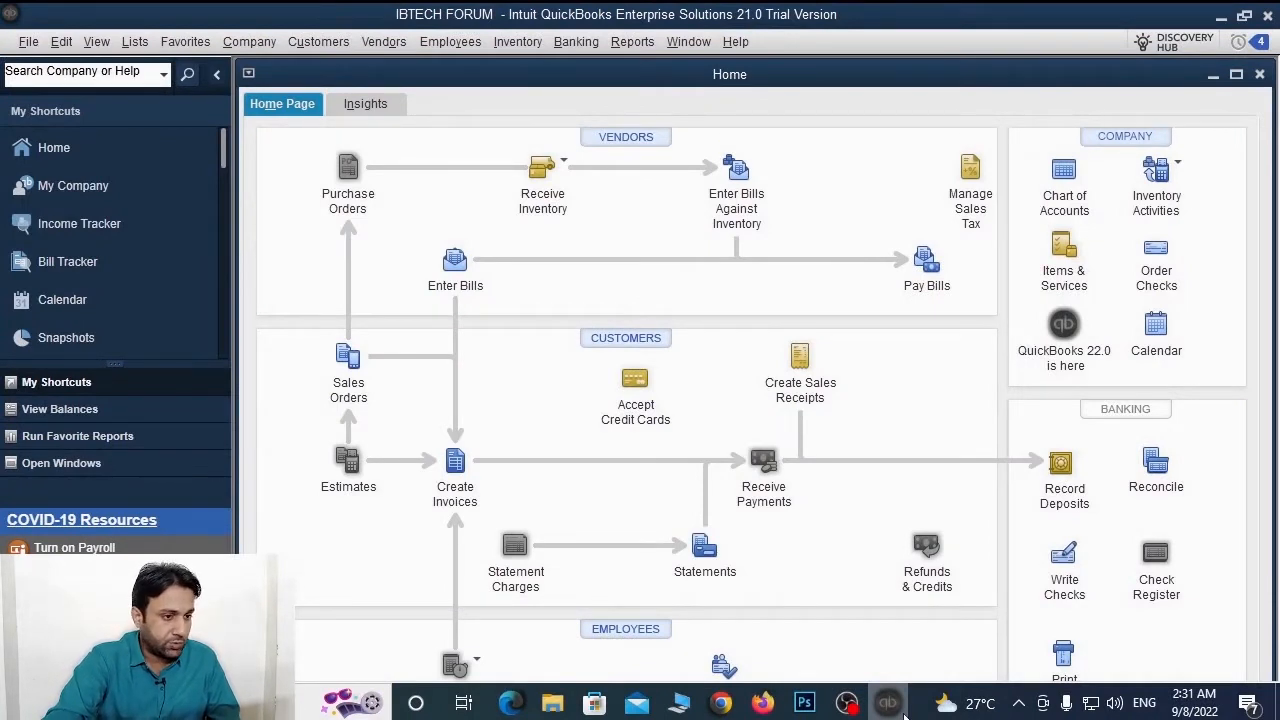
Open the Customer Center, and open the Customer List workbook in Excel with the Office activation wizard dismissed
{"action": "left_click", "coordinate": [632, 346]}
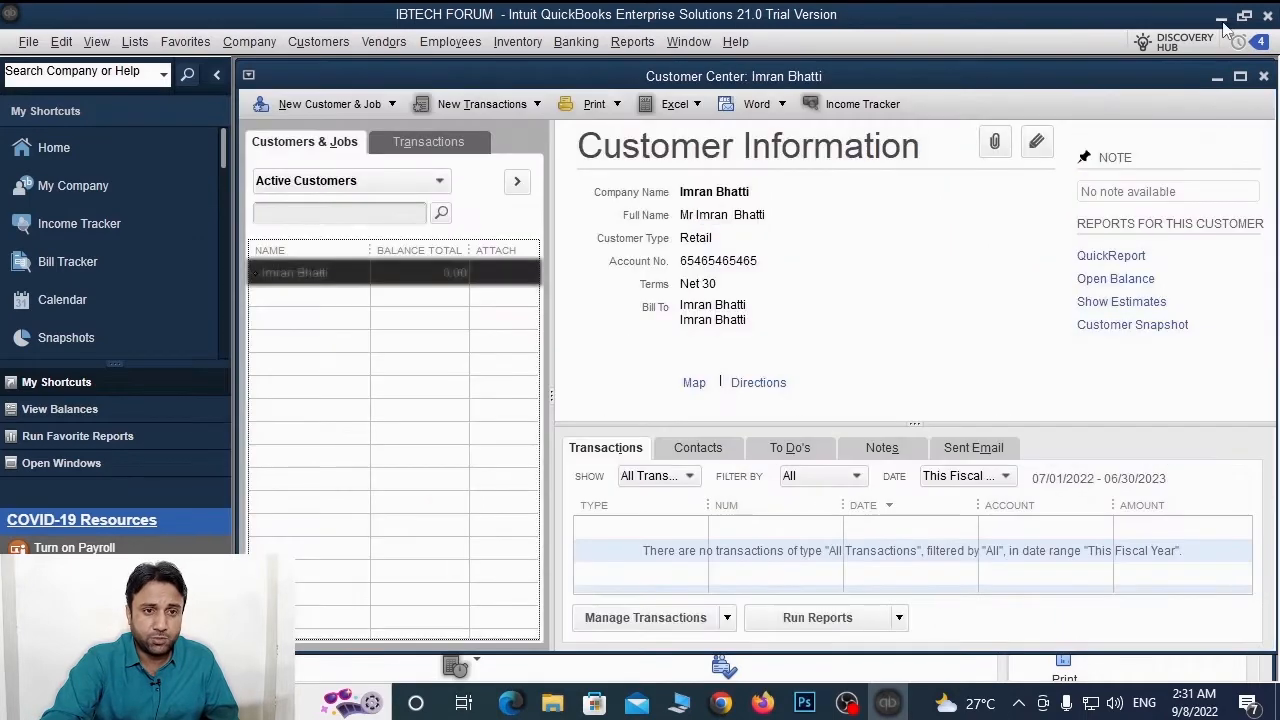
{"action": "left_click", "coordinate": [1222, 19]}
{"action": "double_click", "coordinate": [1160, 410]}
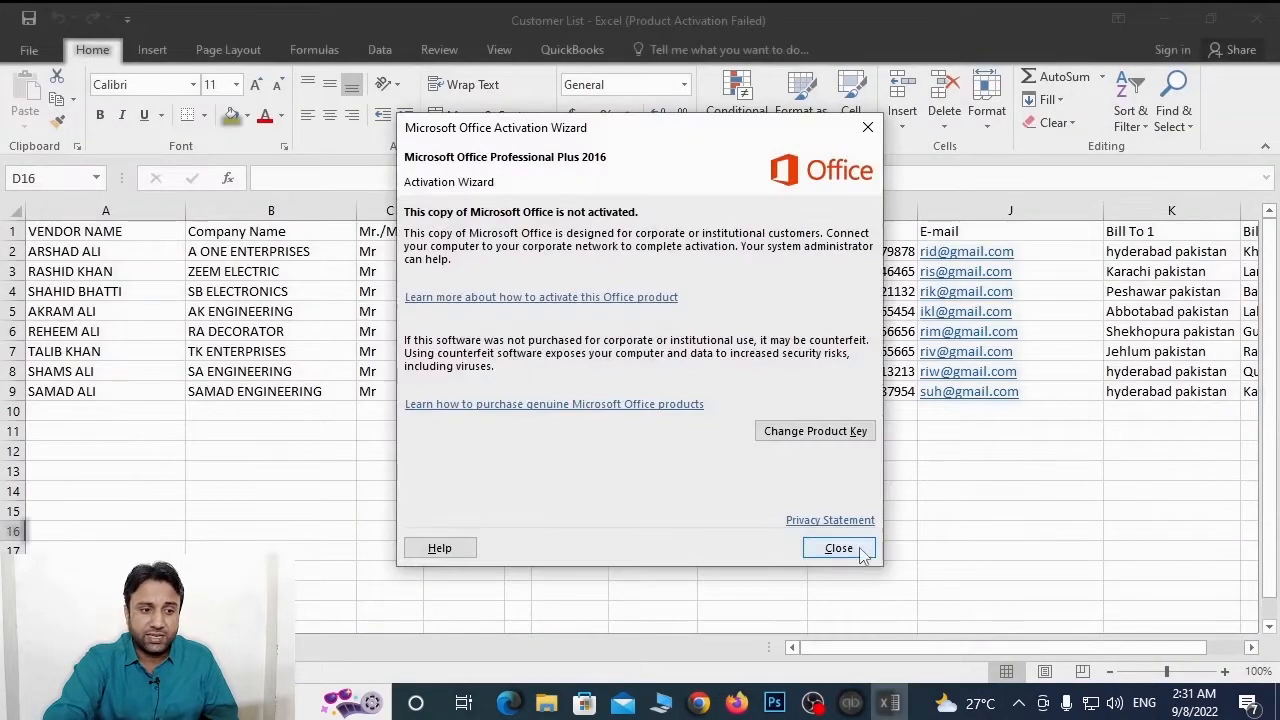
{"action": "left_click", "coordinate": [837, 547]}
Examine the name-related columns of the customer sheet, from Vendor Name and Company Name through the Last Name entries
{"action": "left_click_drag", "start_coordinate": [890, 648], "coordinate": [1122, 651]}
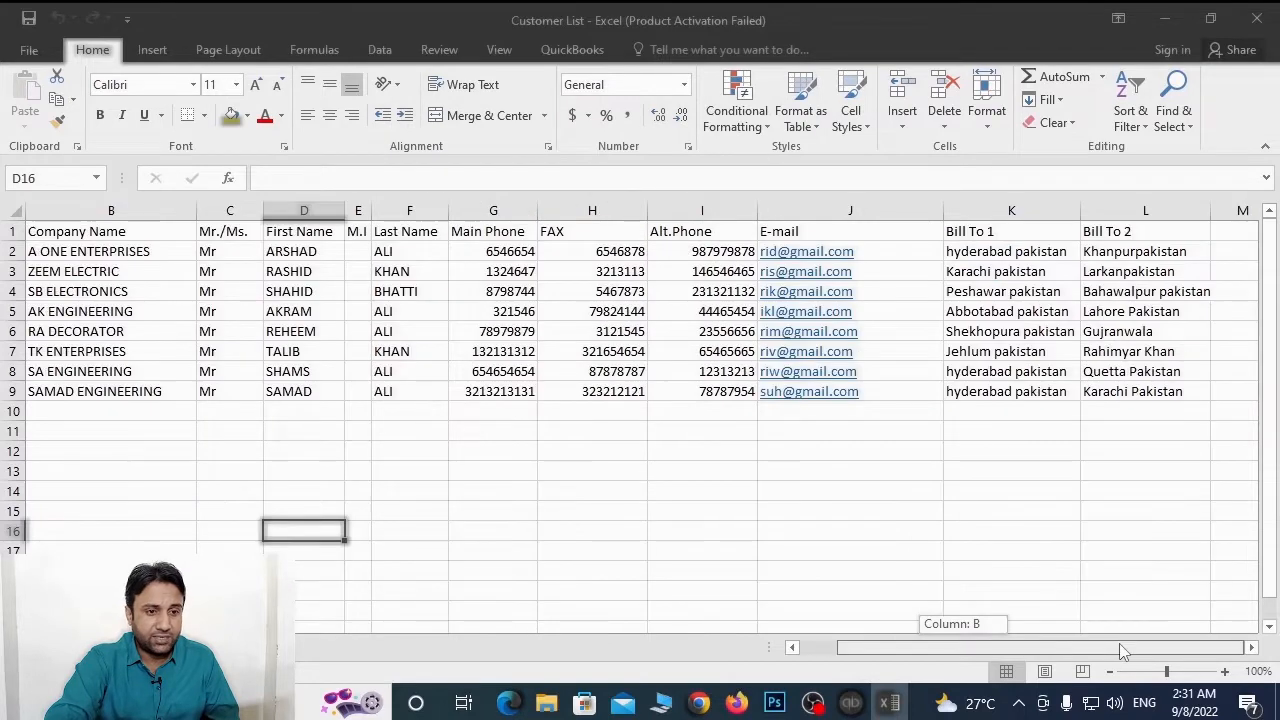
{"action": "left_click_drag", "start_coordinate": [978, 656], "coordinate": [945, 650]}
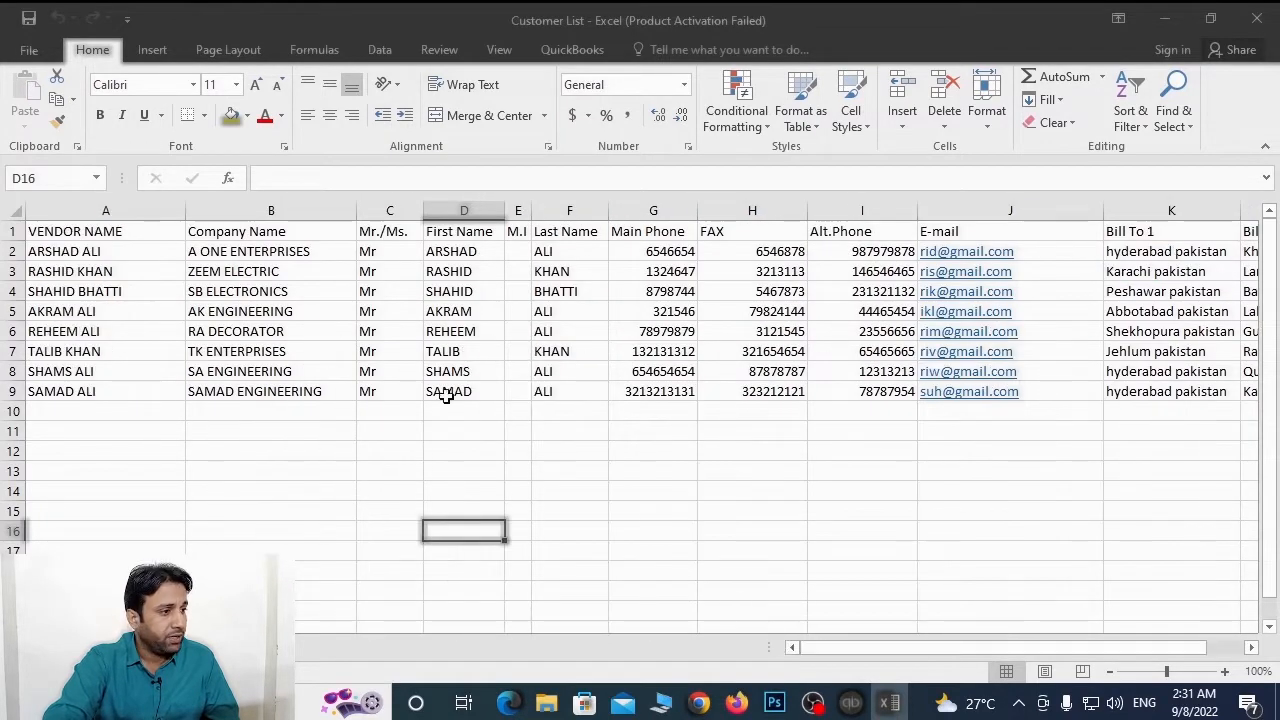
{"action": "left_click", "coordinate": [108, 232]}
{"action": "left_click", "coordinate": [266, 236]}
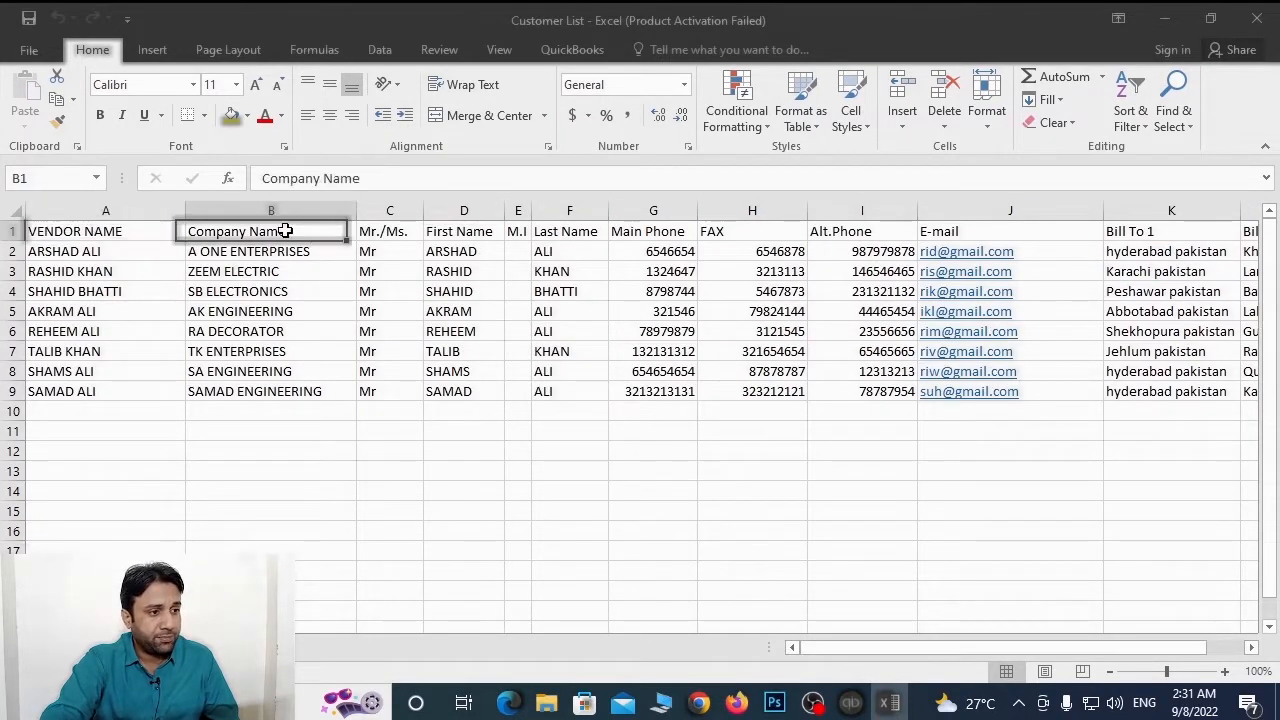
{"action": "left_click", "coordinate": [394, 233]}
{"action": "left_click", "coordinate": [485, 252]}
{"action": "left_click", "coordinate": [517, 231]}
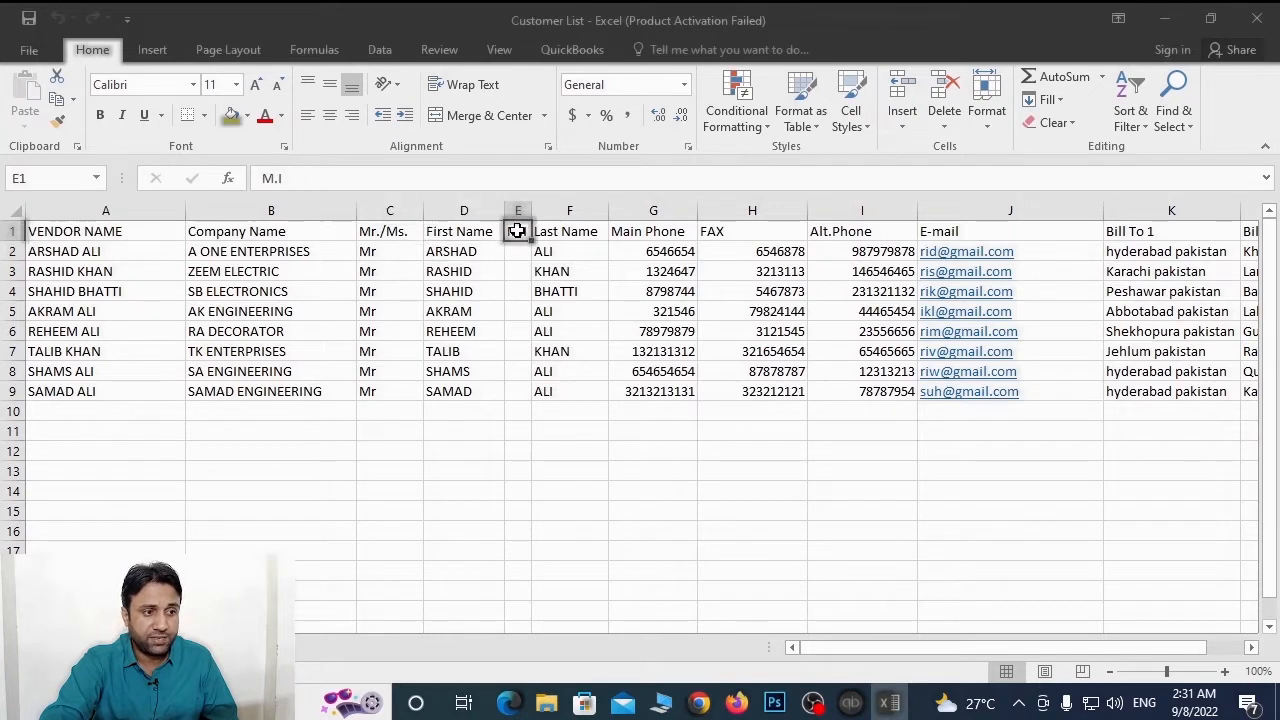
{"action": "left_click", "coordinate": [563, 231]}
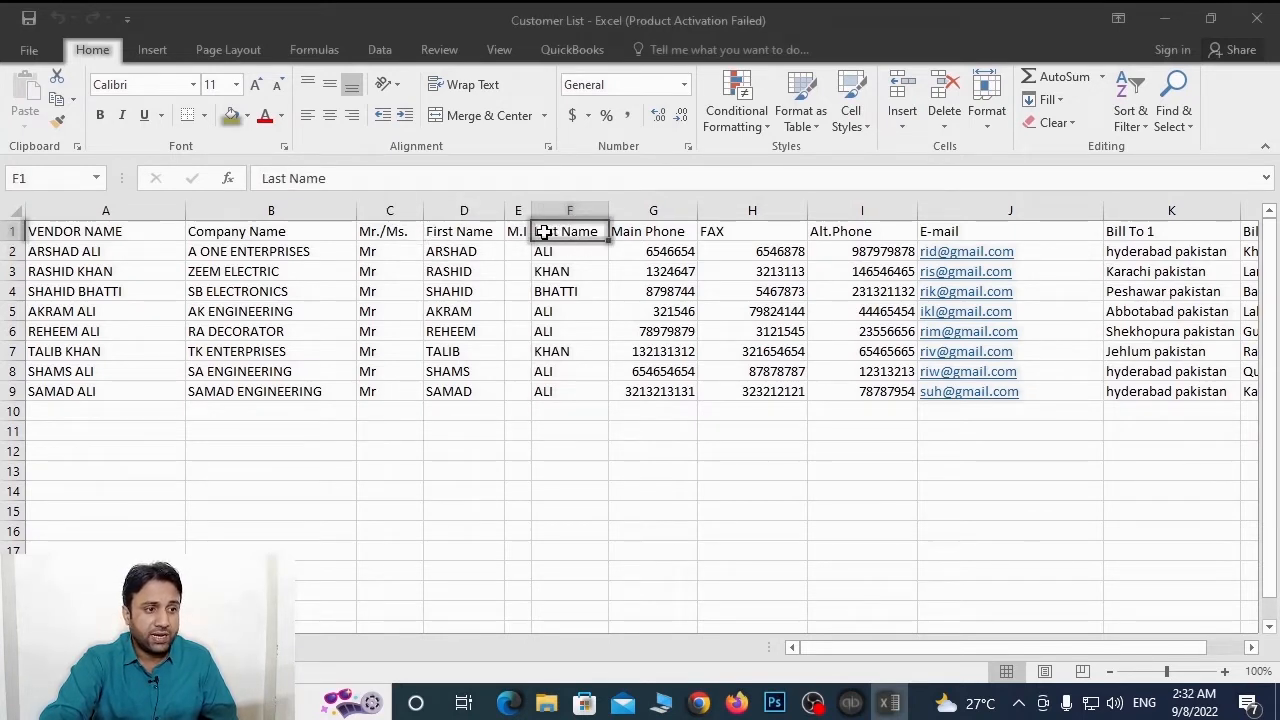
{"action": "left_click_drag", "start_coordinate": [375, 233], "coordinate": [650, 232]}
{"action": "left_click_drag", "start_coordinate": [570, 252], "coordinate": [565, 411]}
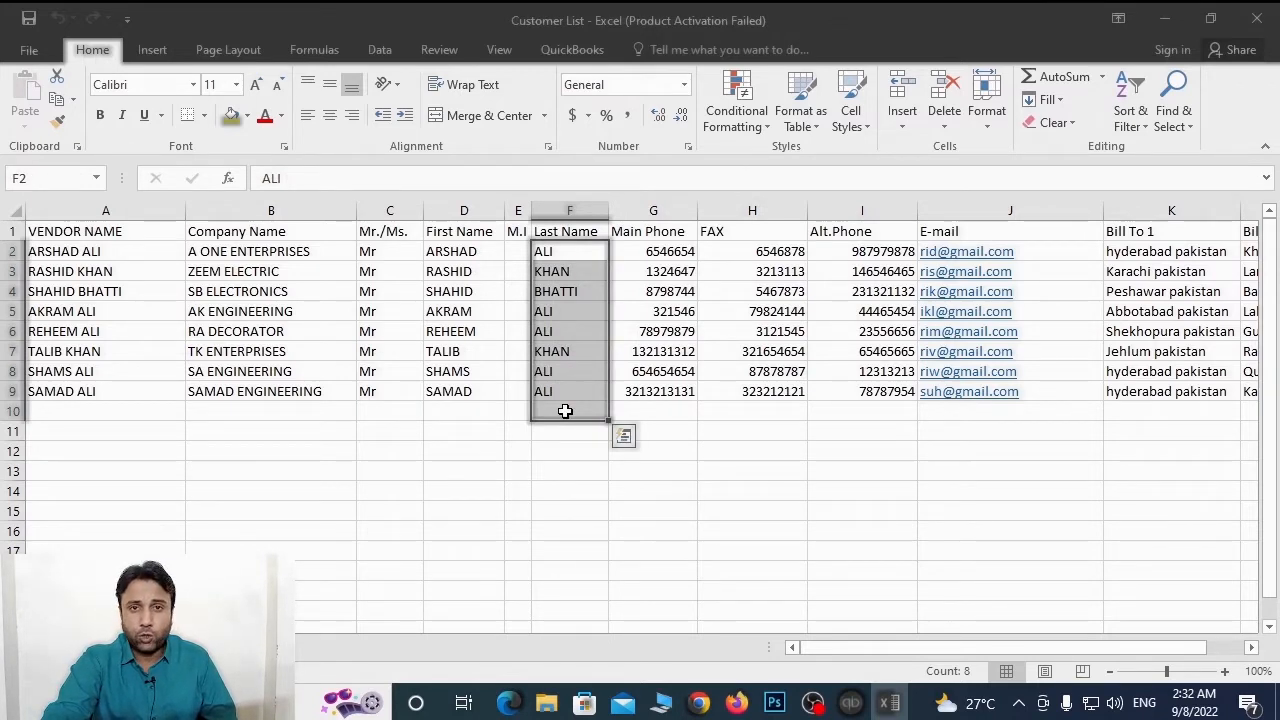
Examine the Main Phone, FAX, Alt.Phone, E-mail, Bill To 1 and Bill To 2 column headings in the sheet
{"action": "left_click", "coordinate": [645, 231]}
{"action": "left_click", "coordinate": [738, 231]}
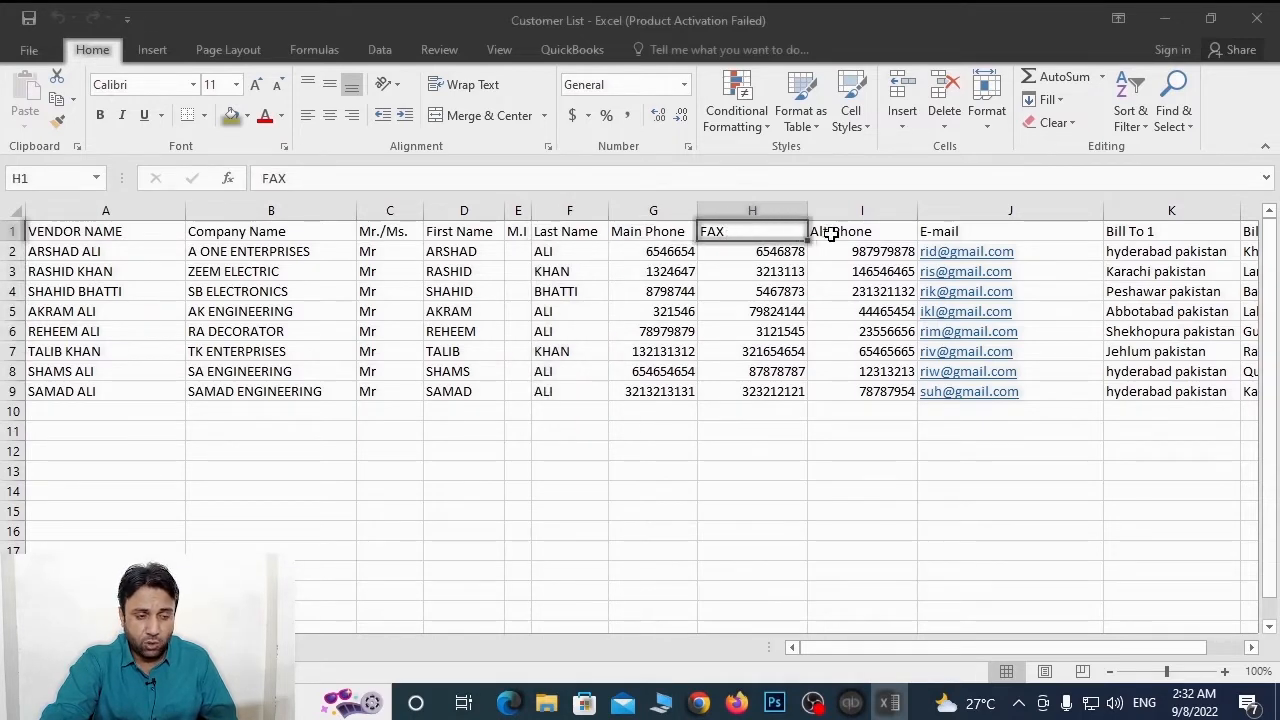
{"action": "left_click", "coordinate": [831, 233]}
{"action": "left_click", "coordinate": [937, 231]}
{"action": "left_click_drag", "start_coordinate": [1110, 648], "coordinate": [1148, 650]}
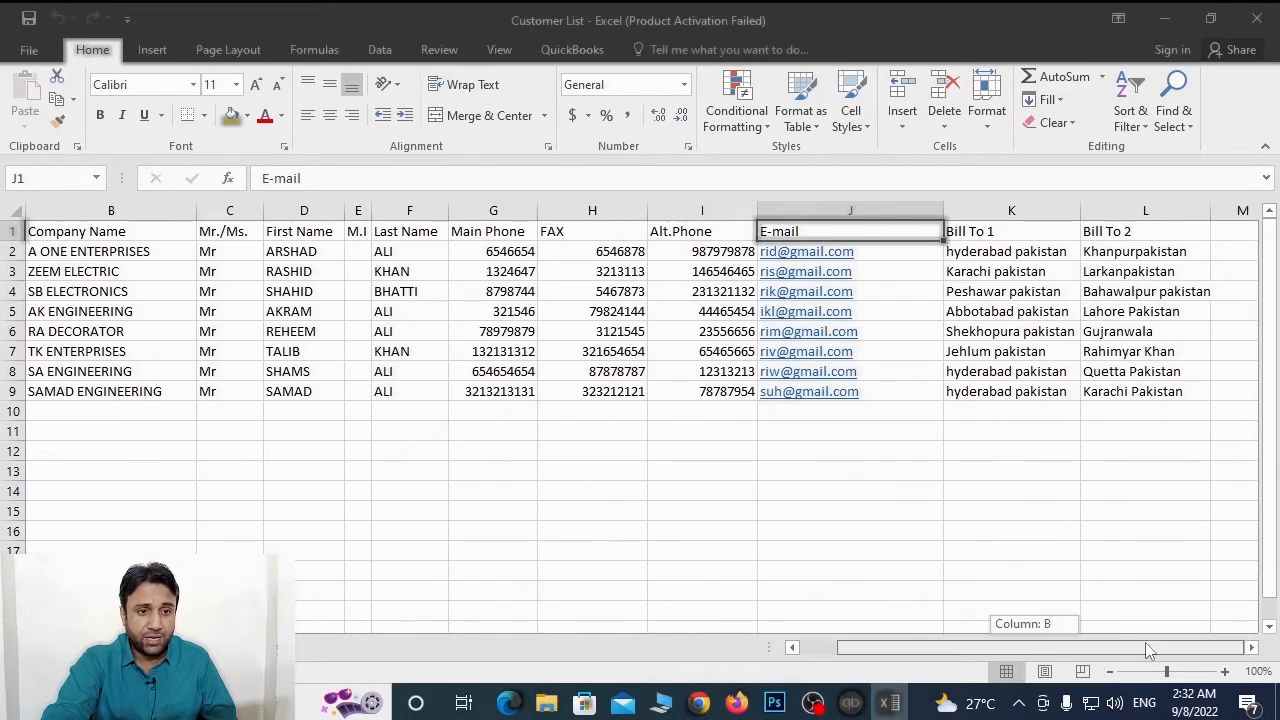
{"action": "left_click", "coordinate": [1027, 236]}
{"action": "left_click", "coordinate": [1116, 245]}
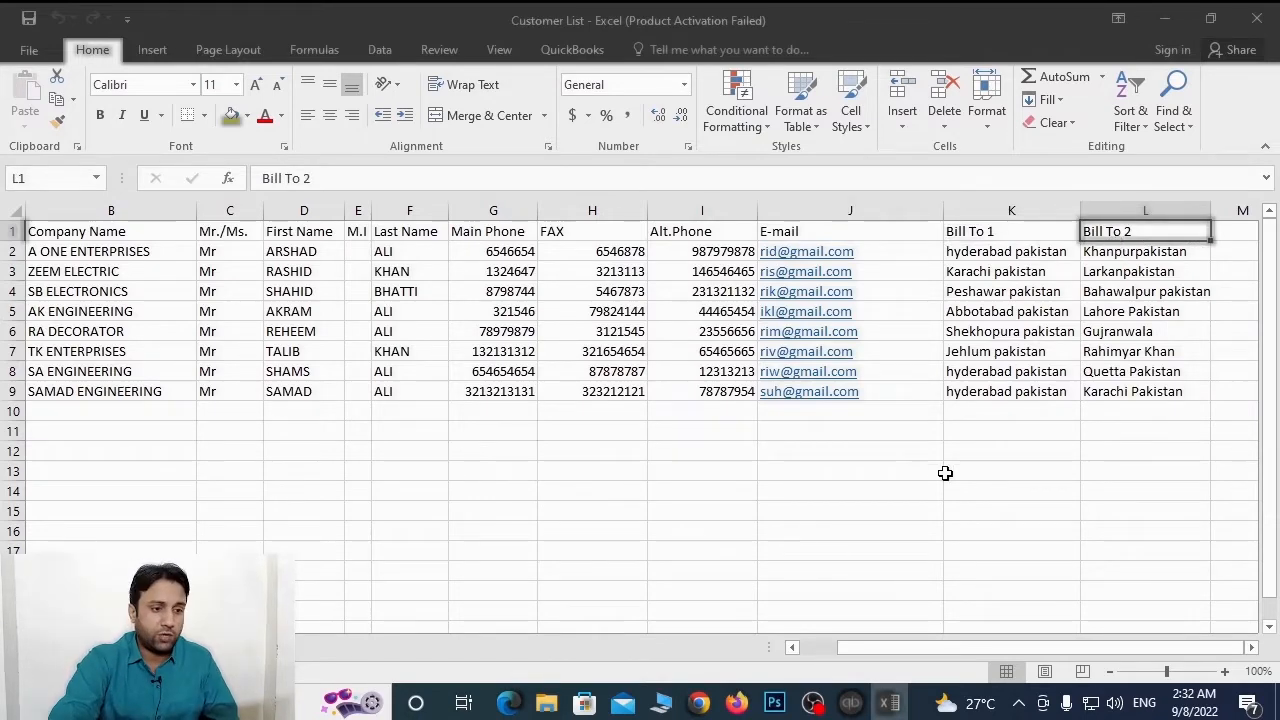
Switch to QuickBooks and open the grid for adding multiple customers and jobs from the Customer Center
{"action": "left_click", "coordinate": [851, 703]}
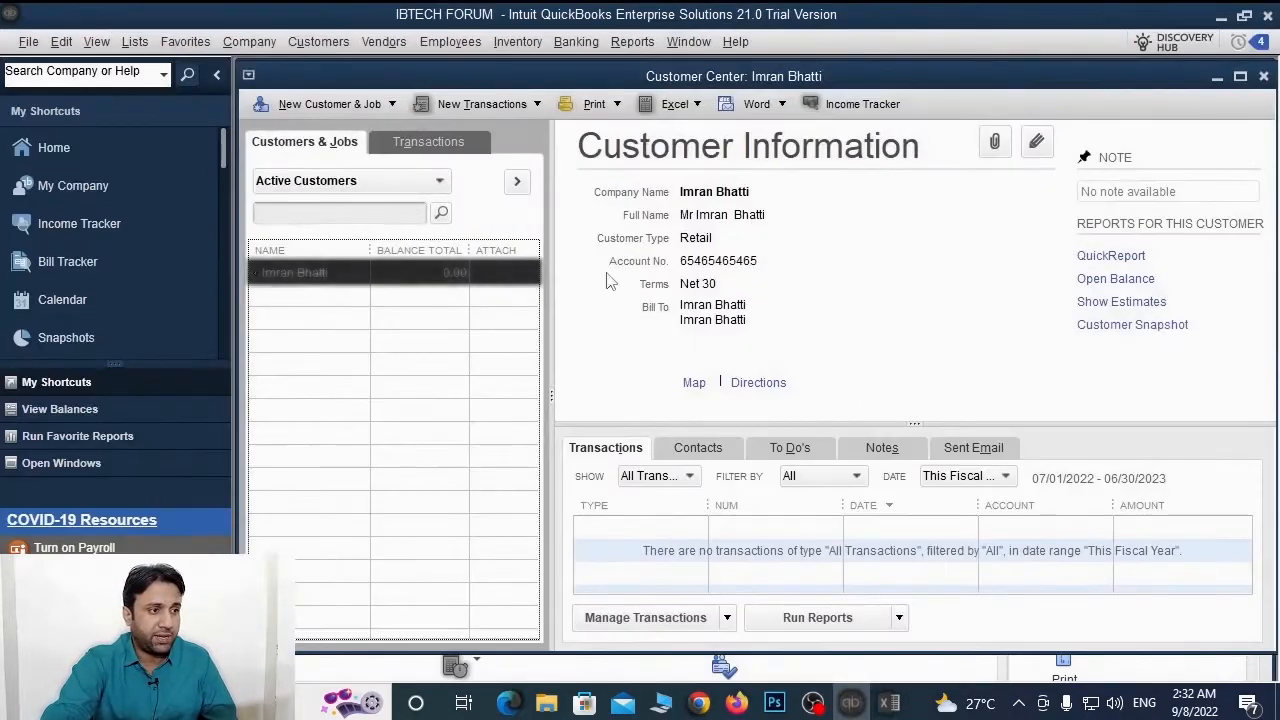
{"action": "left_click", "coordinate": [345, 104]}
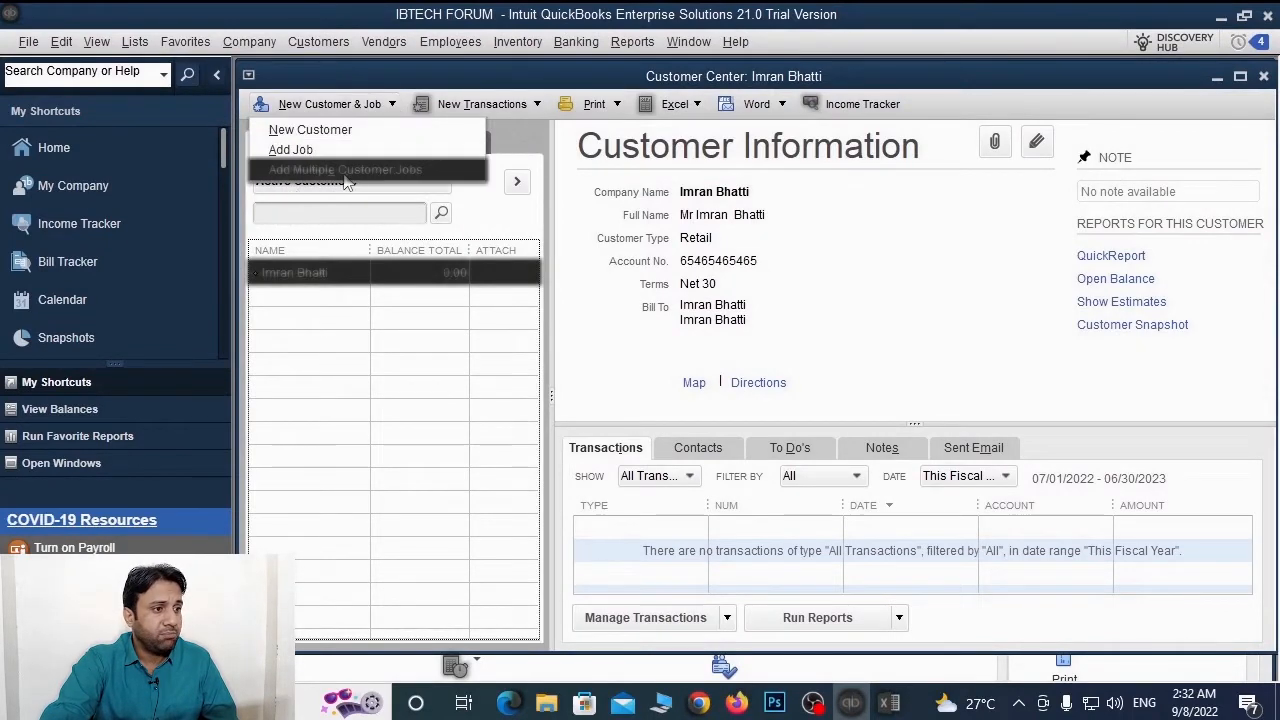
{"action": "left_click", "coordinate": [415, 171]}
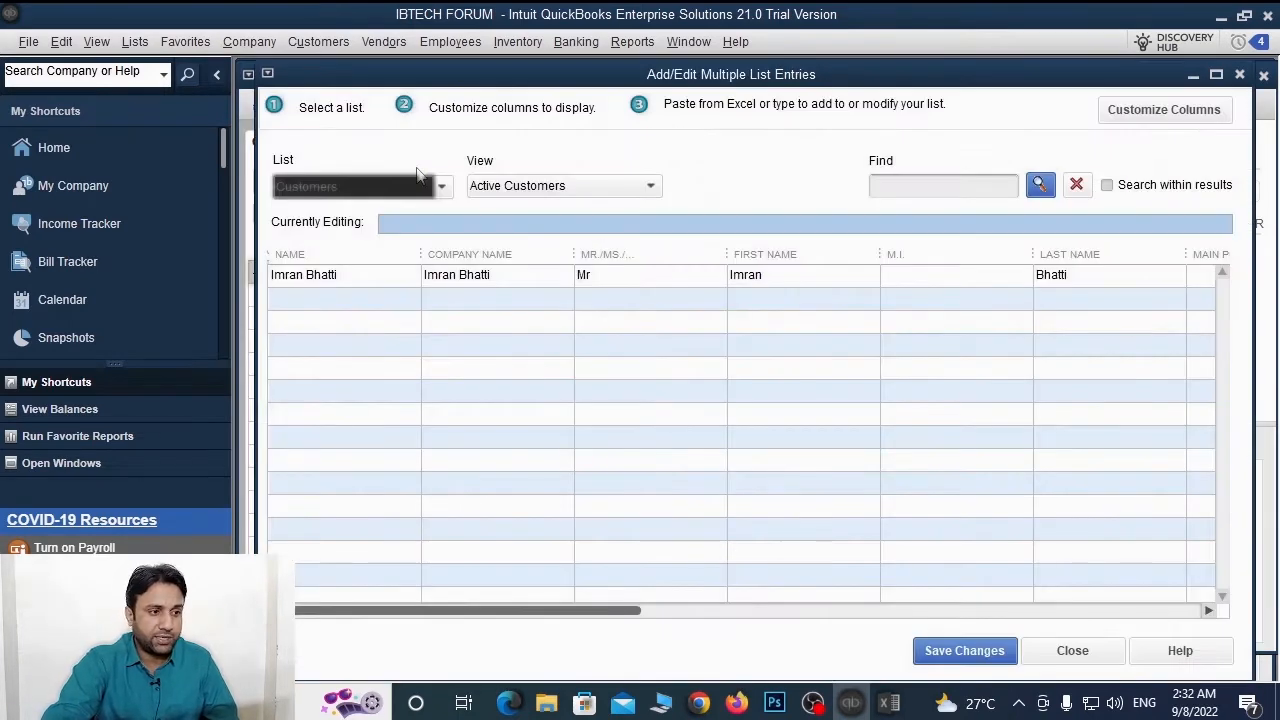
Remove the Bill To 5, Bill To 4, Bill To 3 and CC Email columns from the customer entry grid
{"action": "left_click_drag", "start_coordinate": [580, 609], "coordinate": [1066, 582]}
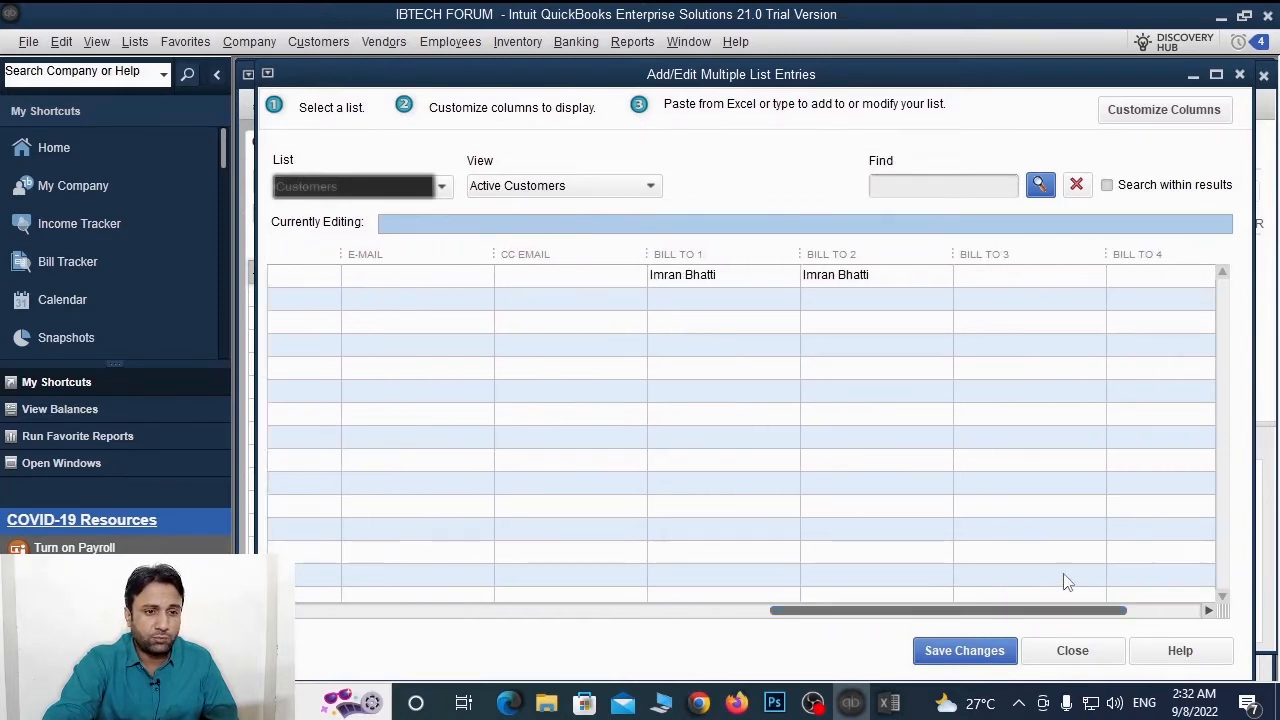
{"action": "left_click", "coordinate": [1177, 114]}
{"action": "left_click_drag", "start_coordinate": [818, 255], "coordinate": [820, 453]}
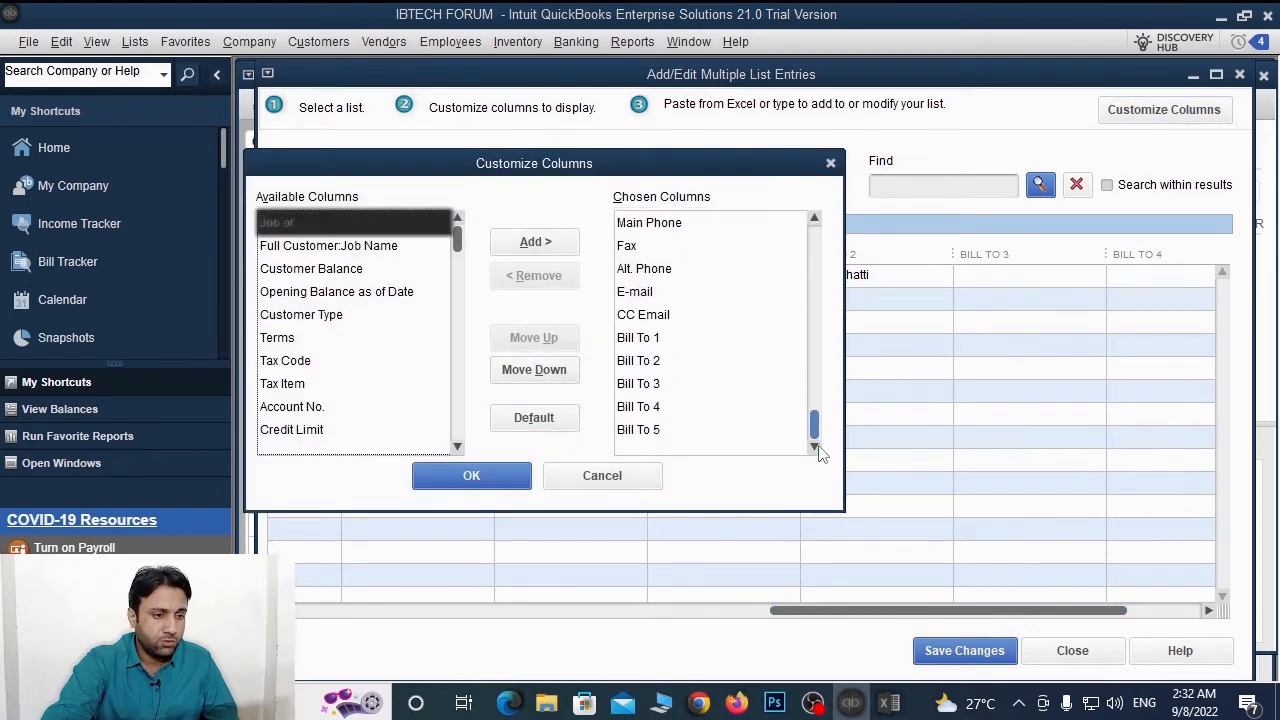
{"action": "left_click", "coordinate": [637, 430]}
{"action": "left_click", "coordinate": [534, 276]}
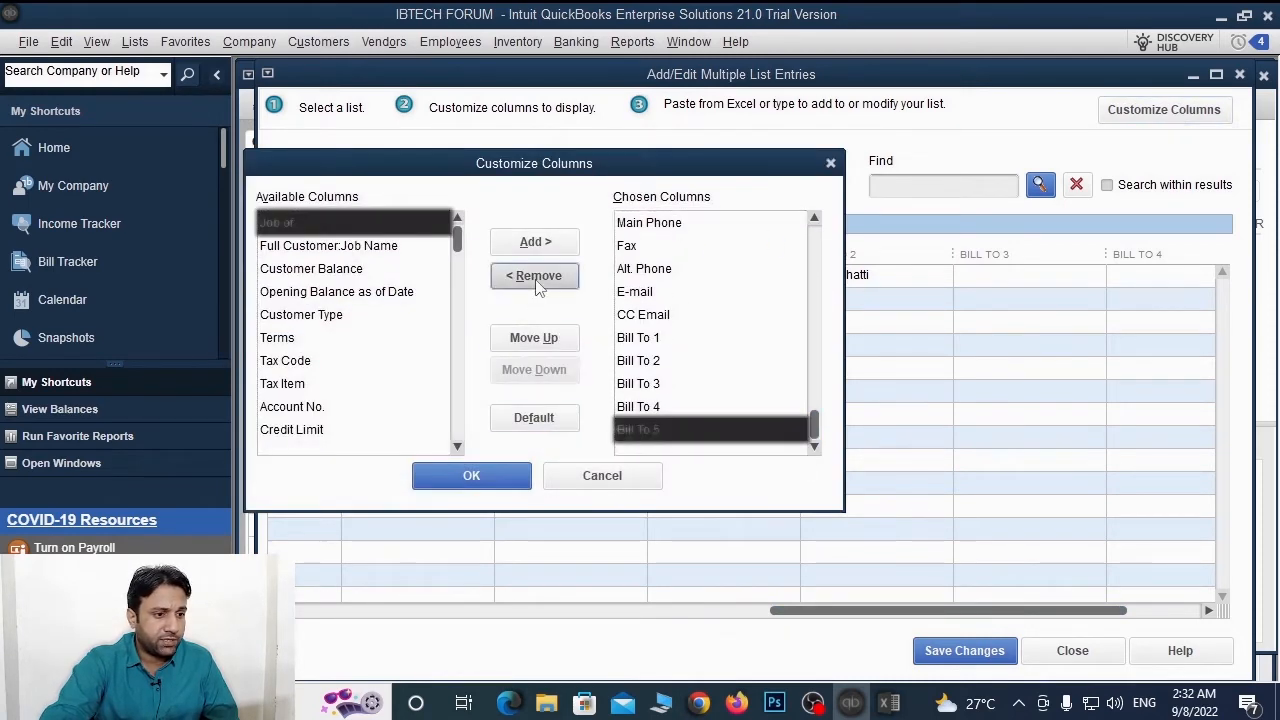
{"action": "left_click", "coordinate": [548, 280]}
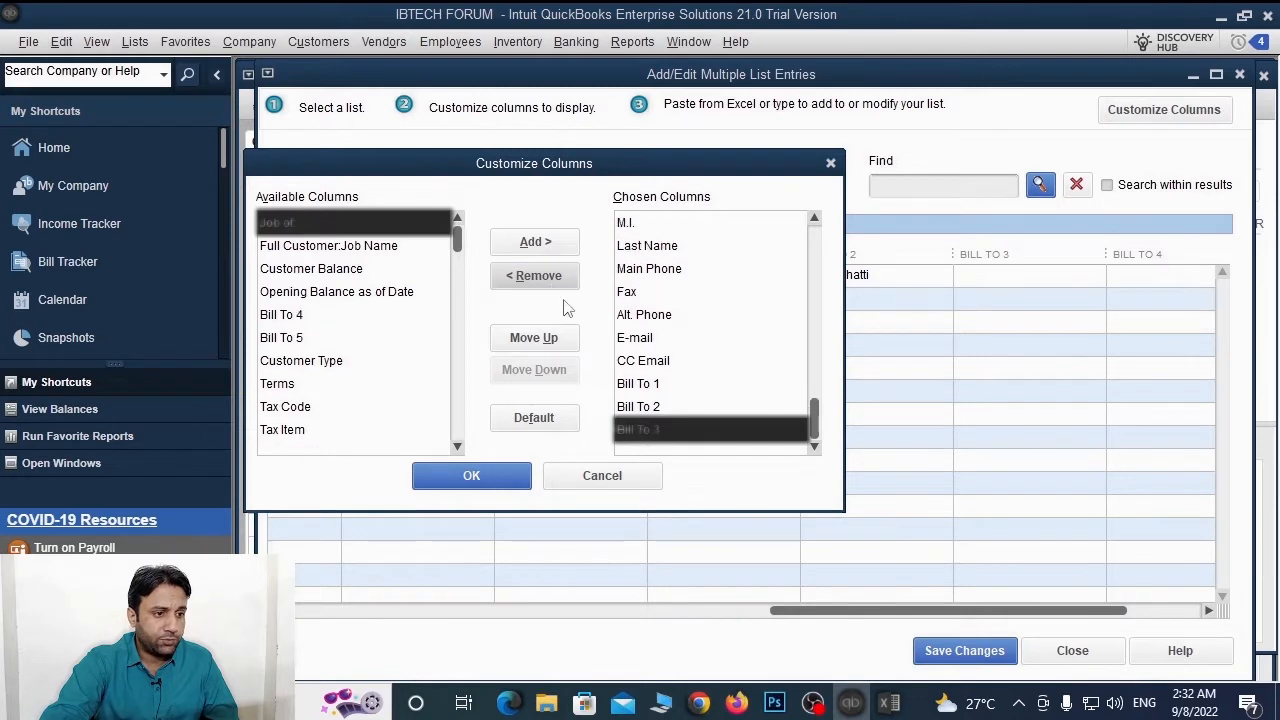
{"action": "left_click", "coordinate": [534, 276]}
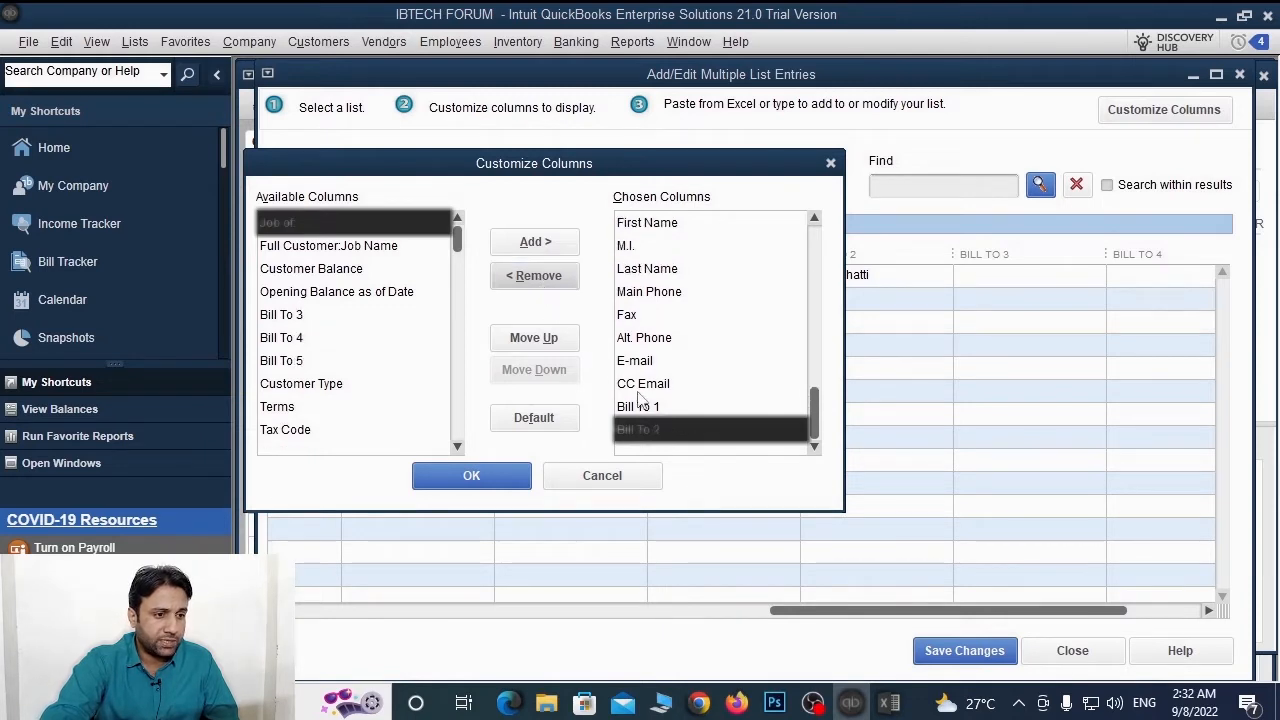
{"action": "left_click", "coordinate": [652, 384]}
{"action": "left_click", "coordinate": [534, 276]}
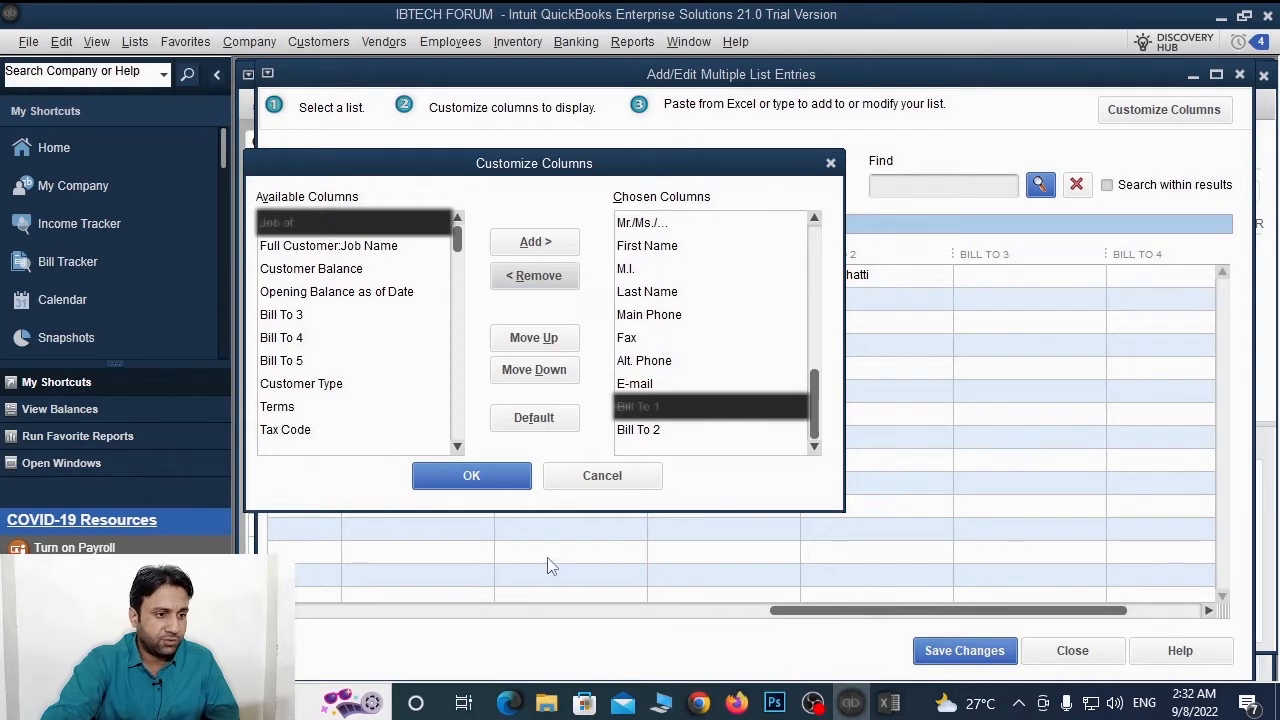
{"action": "left_click", "coordinate": [490, 477]}
Compare the QuickBooks grid columns with the Excel headings for Last Name, Main Phone, FAX and Alt.Phone
{"action": "left_click_drag", "start_coordinate": [800, 610], "coordinate": [340, 610]}
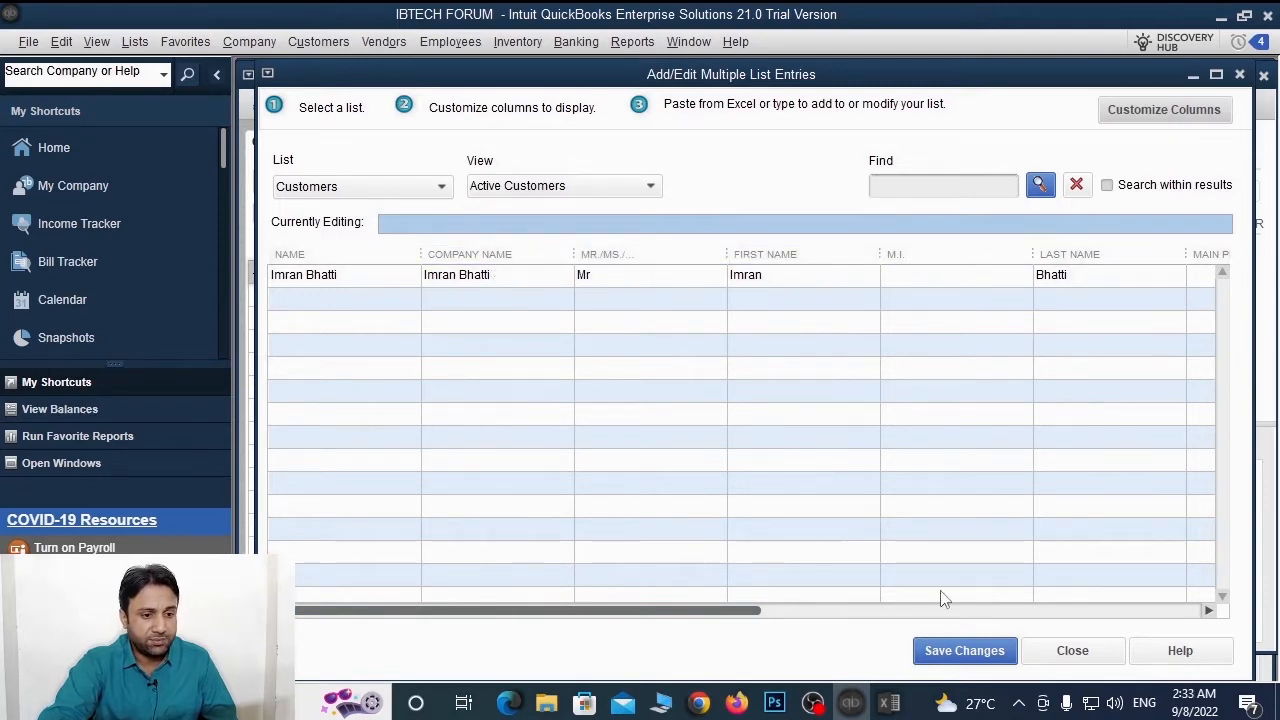
{"action": "left_click", "coordinate": [891, 704]}
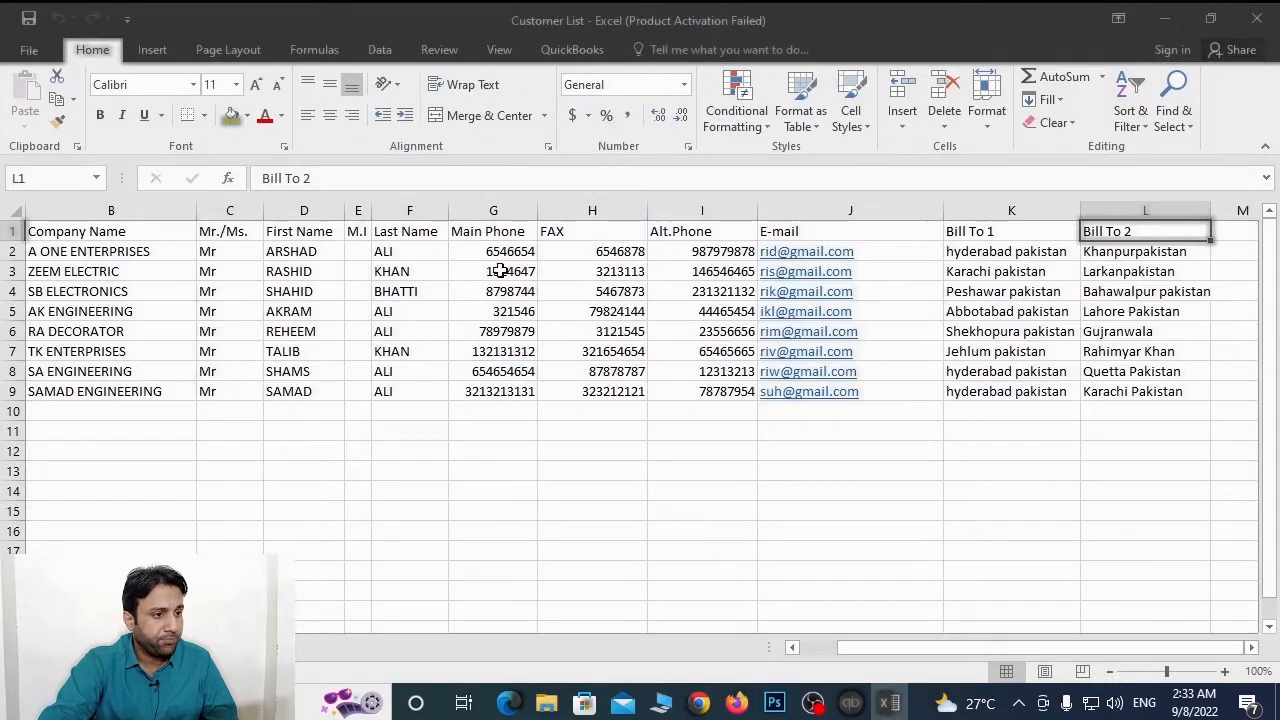
{"action": "left_click", "coordinate": [418, 209]}
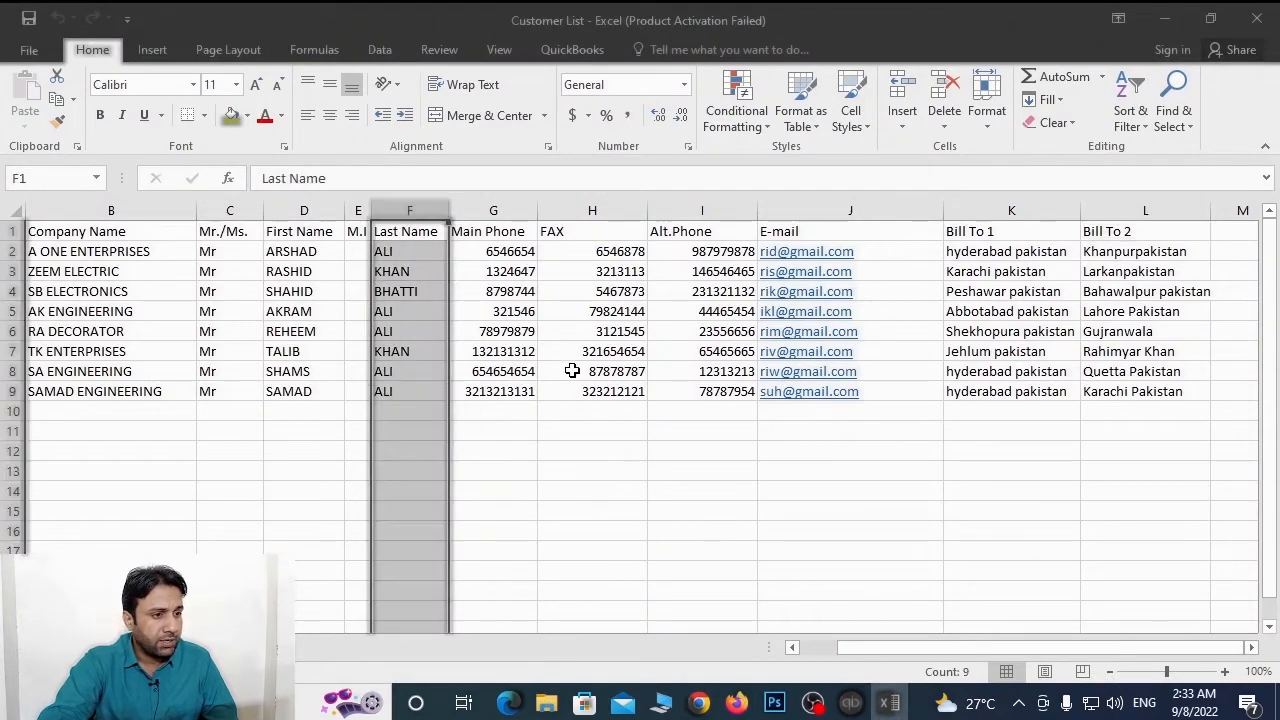
{"action": "left_click", "coordinate": [851, 704]}
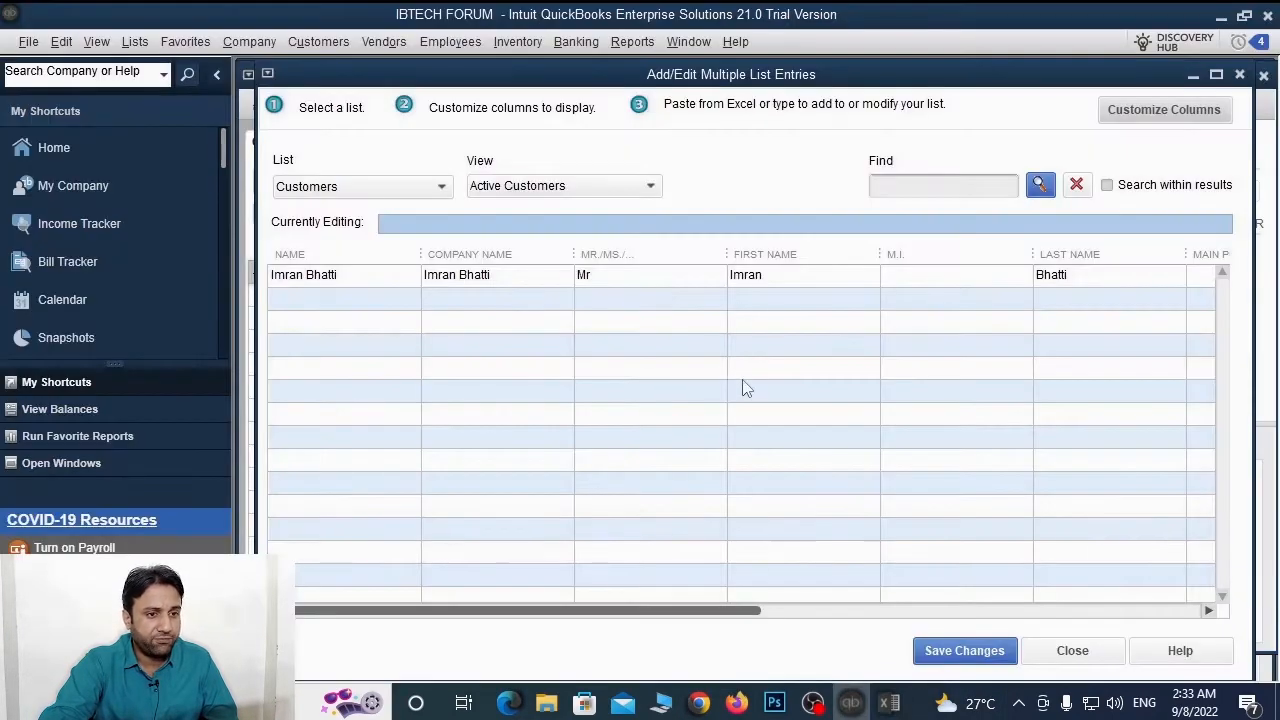
{"action": "left_click_drag", "start_coordinate": [716, 612], "coordinate": [1014, 606]}
{"action": "left_click", "coordinate": [888, 704]}
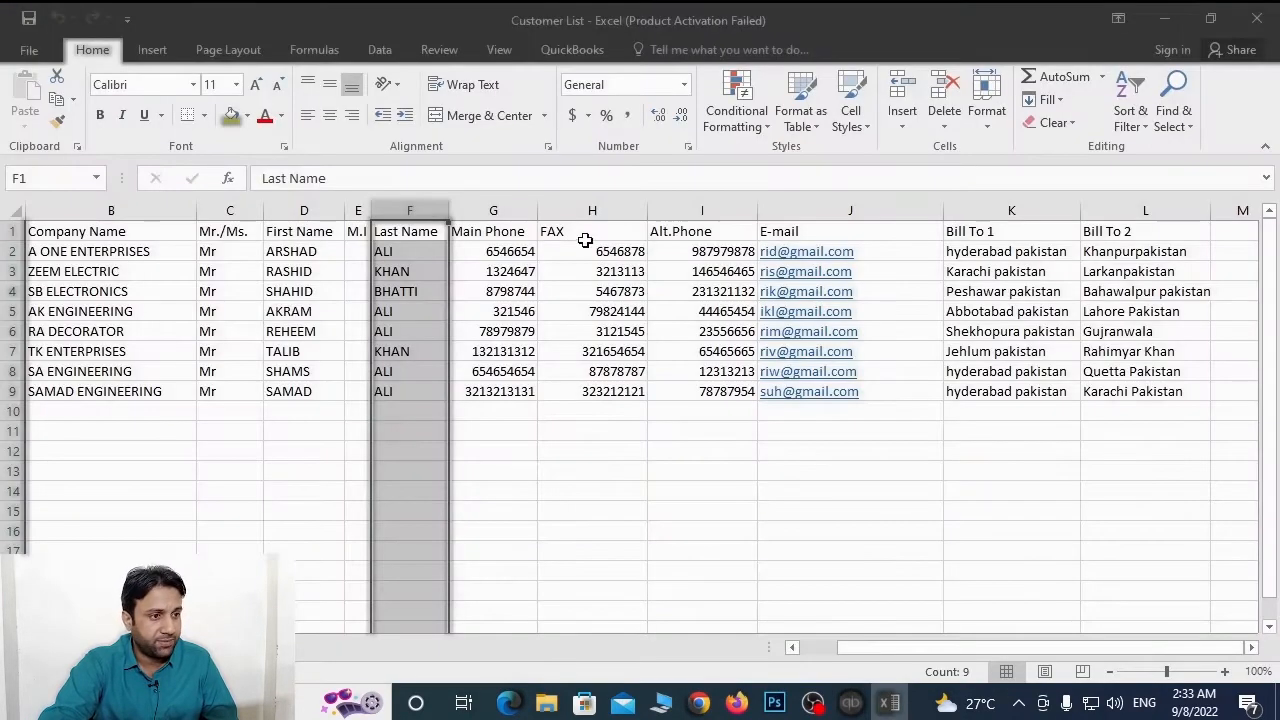
{"action": "left_click", "coordinate": [500, 232]}
{"action": "left_click", "coordinate": [566, 231]}
{"action": "left_click", "coordinate": [685, 231]}
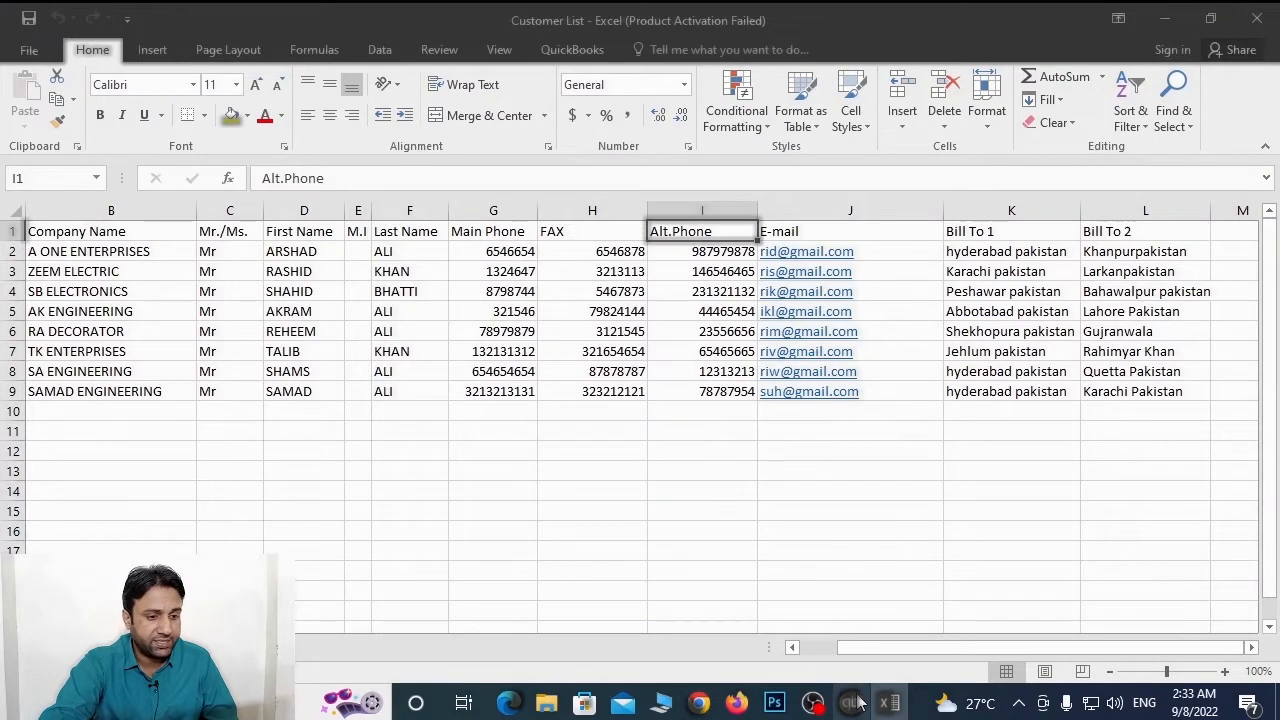
Compare the E-mail, Bill To 1 and Bill To 2 columns in both programs, ending on the first empty Name cell in QuickBooks
{"action": "left_click", "coordinate": [850, 704]}
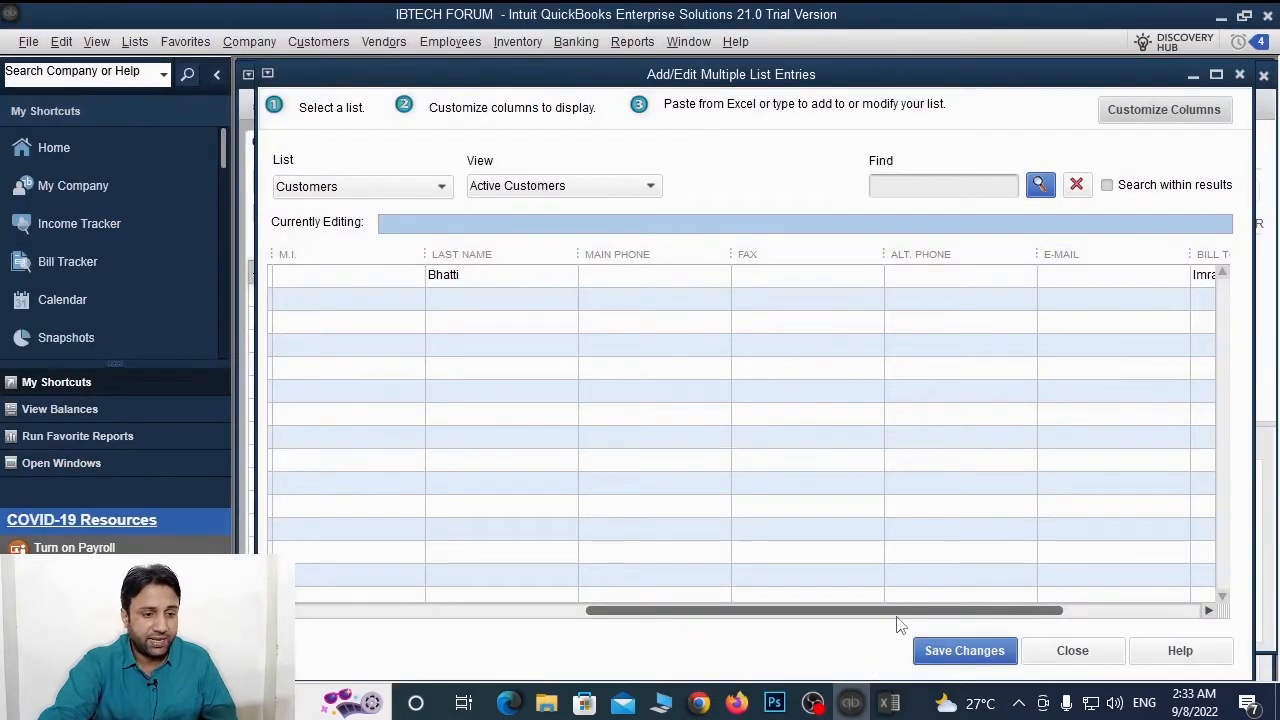
{"action": "left_click_drag", "start_coordinate": [894, 612], "coordinate": [1082, 610]}
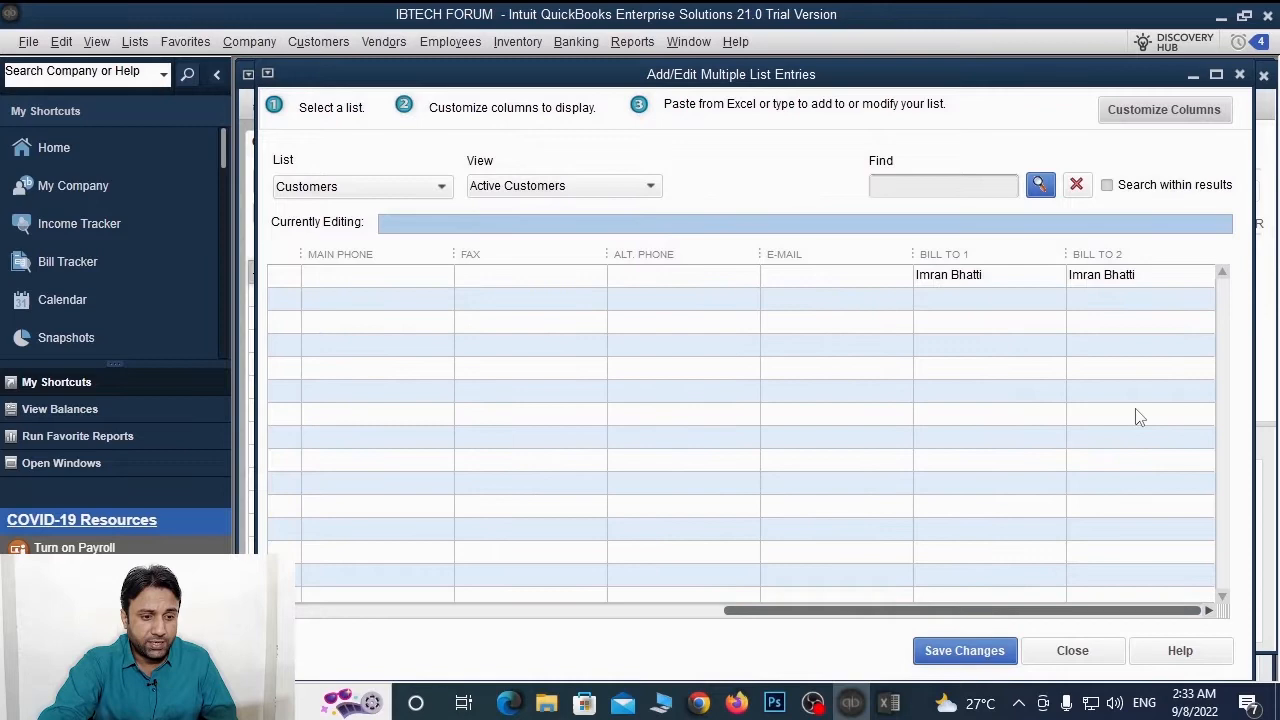
{"action": "left_click", "coordinate": [888, 704]}
{"action": "left_click", "coordinate": [860, 231]}
{"action": "left_click", "coordinate": [1005, 229]}
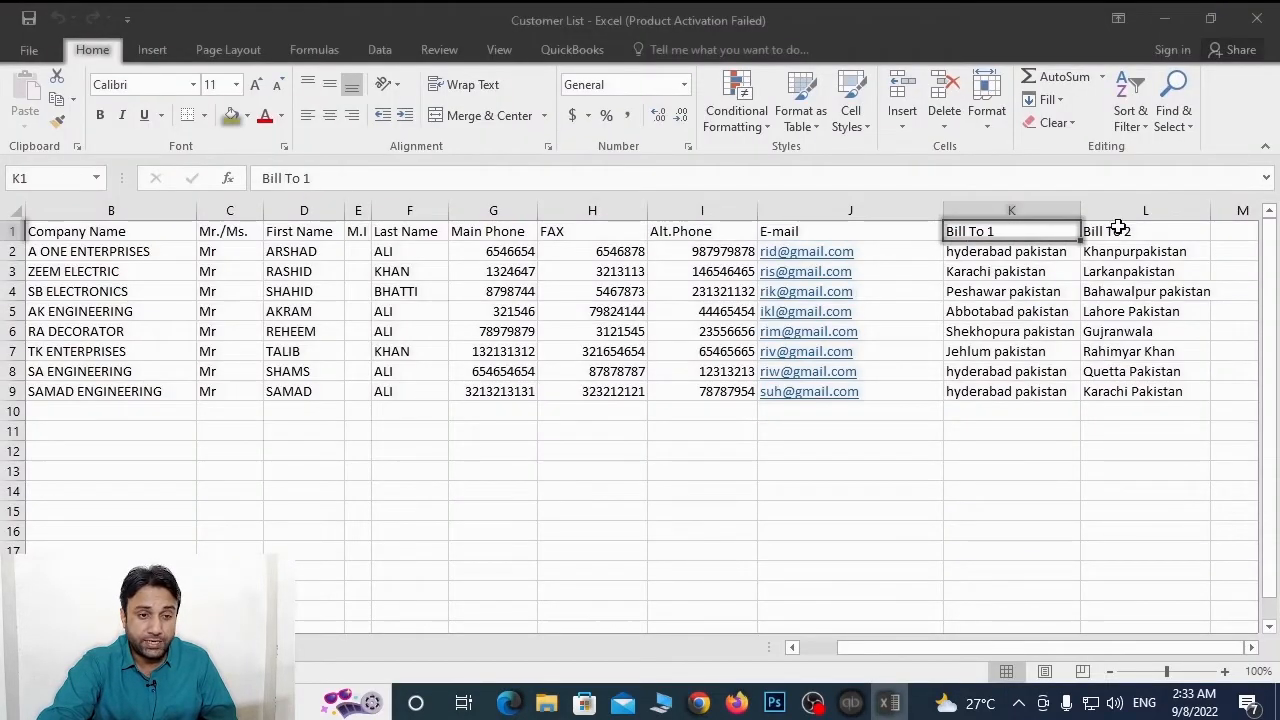
{"action": "left_click", "coordinate": [1165, 231]}
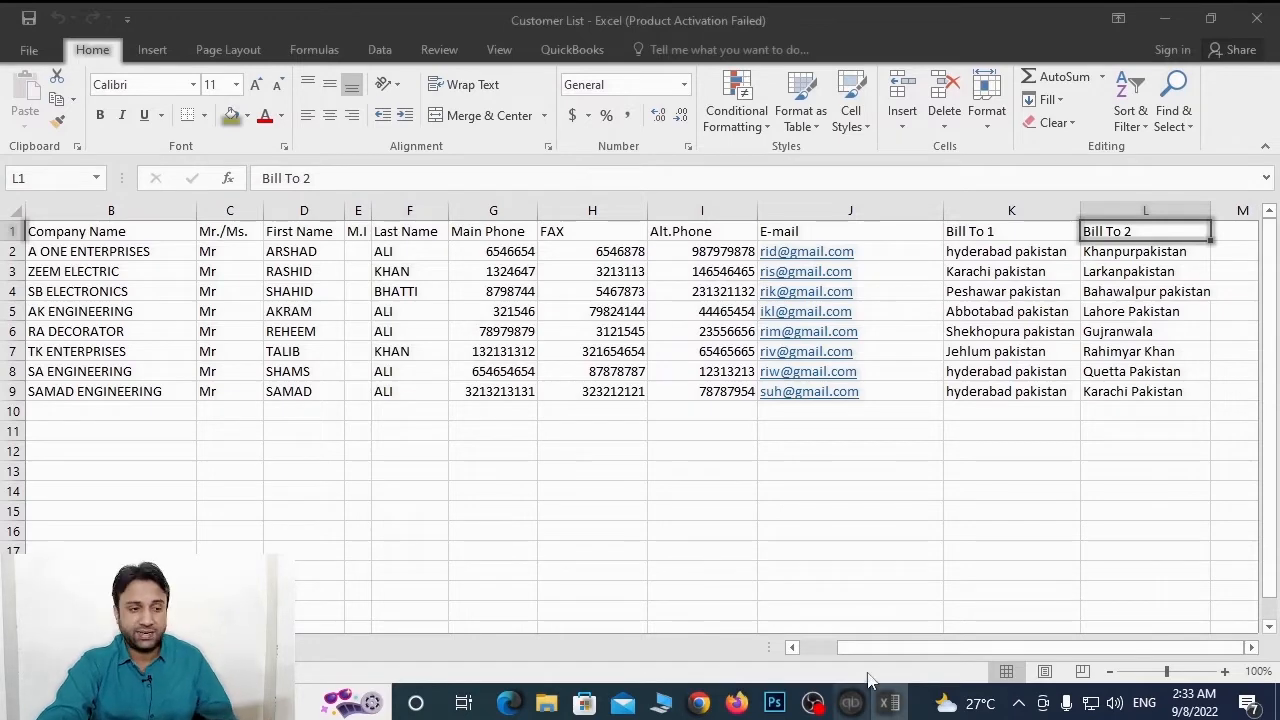
{"action": "left_click", "coordinate": [851, 704]}
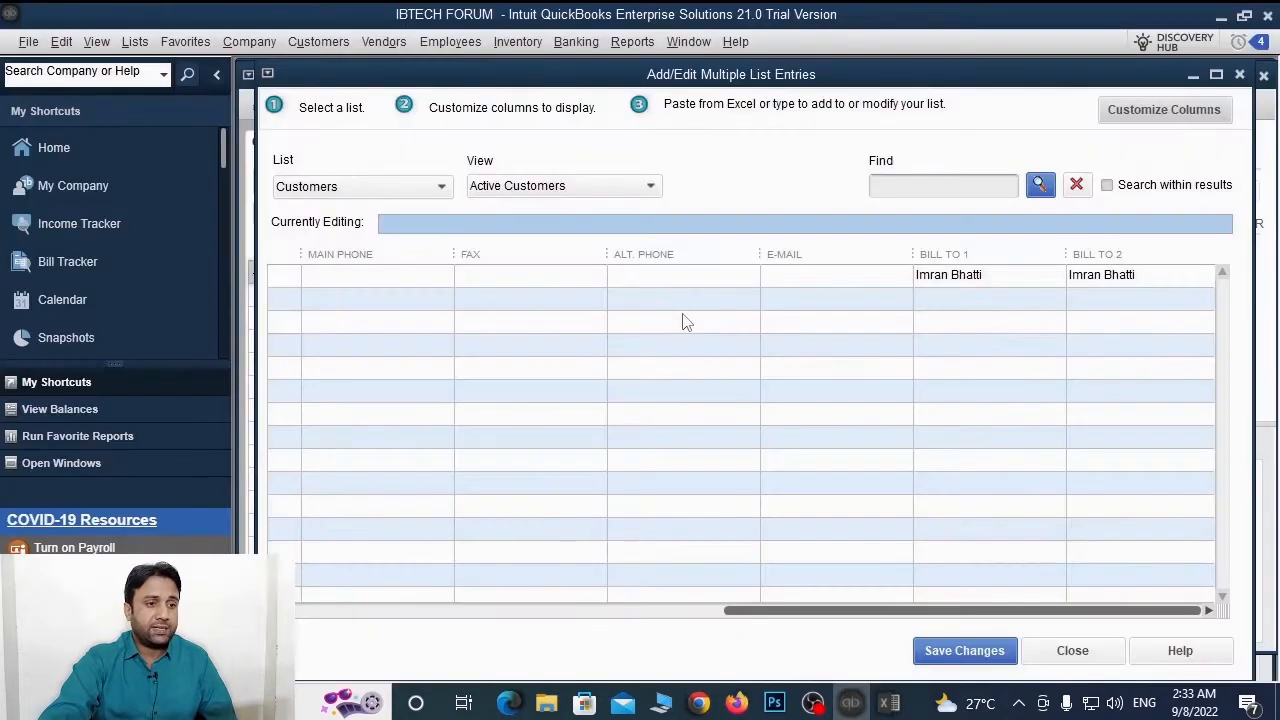
{"action": "left_click_drag", "start_coordinate": [739, 613], "coordinate": [591, 612]}
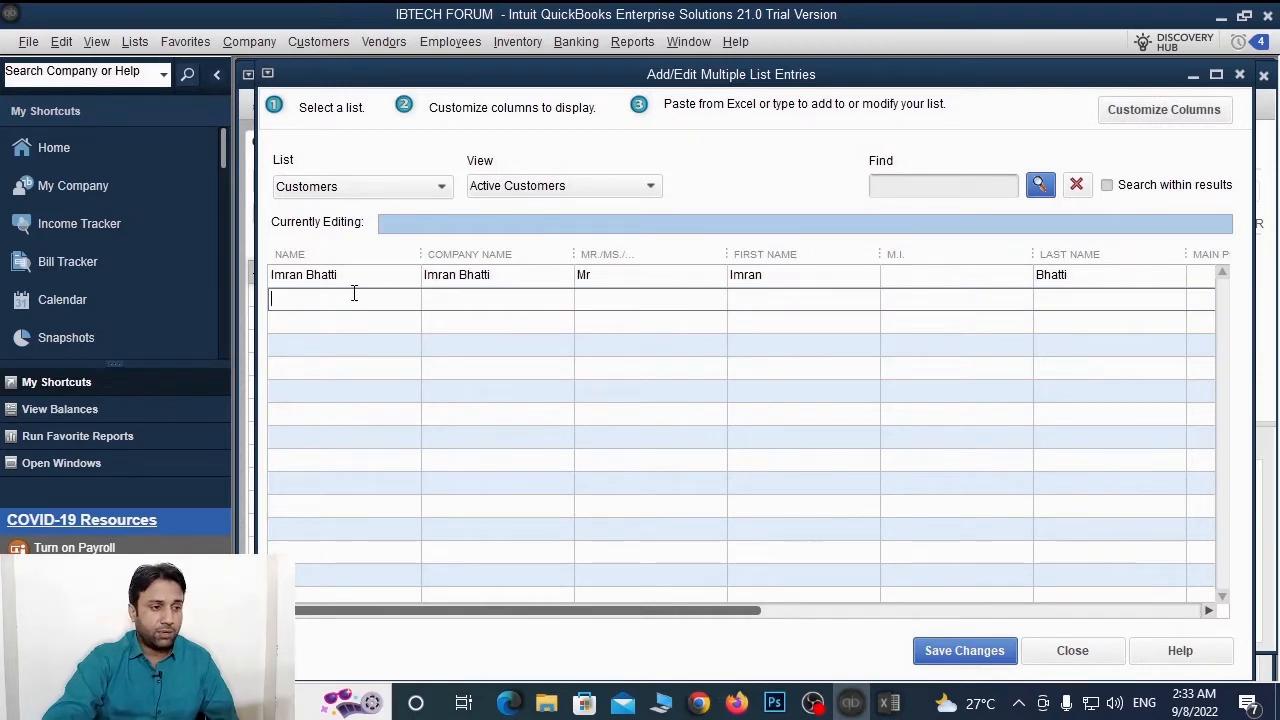
Switch to Excel, review the Company Name entries in rows 2 to 9, and return to the QuickBooks entry grid
{"action": "left_click", "coordinate": [887, 703]}
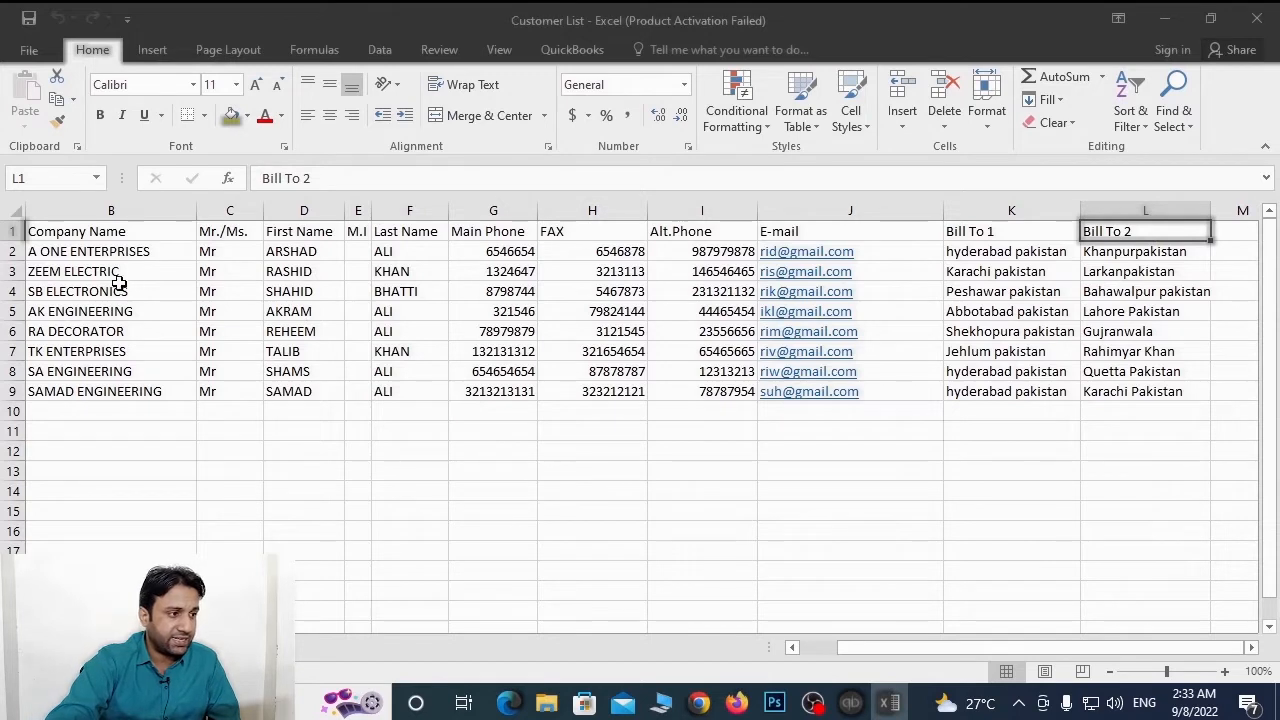
{"action": "left_click", "coordinate": [97, 253]}
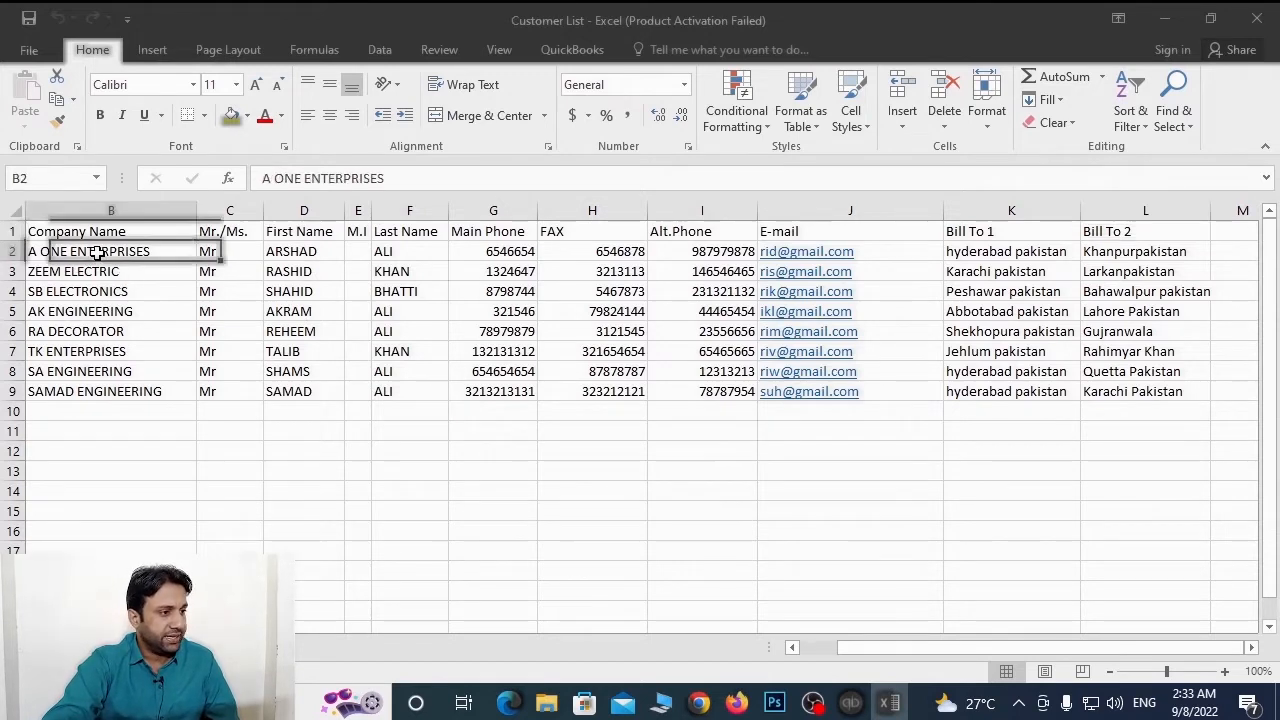
{"action": "left_click", "coordinate": [94, 273]}
{"action": "left_click", "coordinate": [94, 291]}
{"action": "left_click", "coordinate": [92, 312]}
{"action": "left_click", "coordinate": [89, 332]}
{"action": "left_click", "coordinate": [90, 352]}
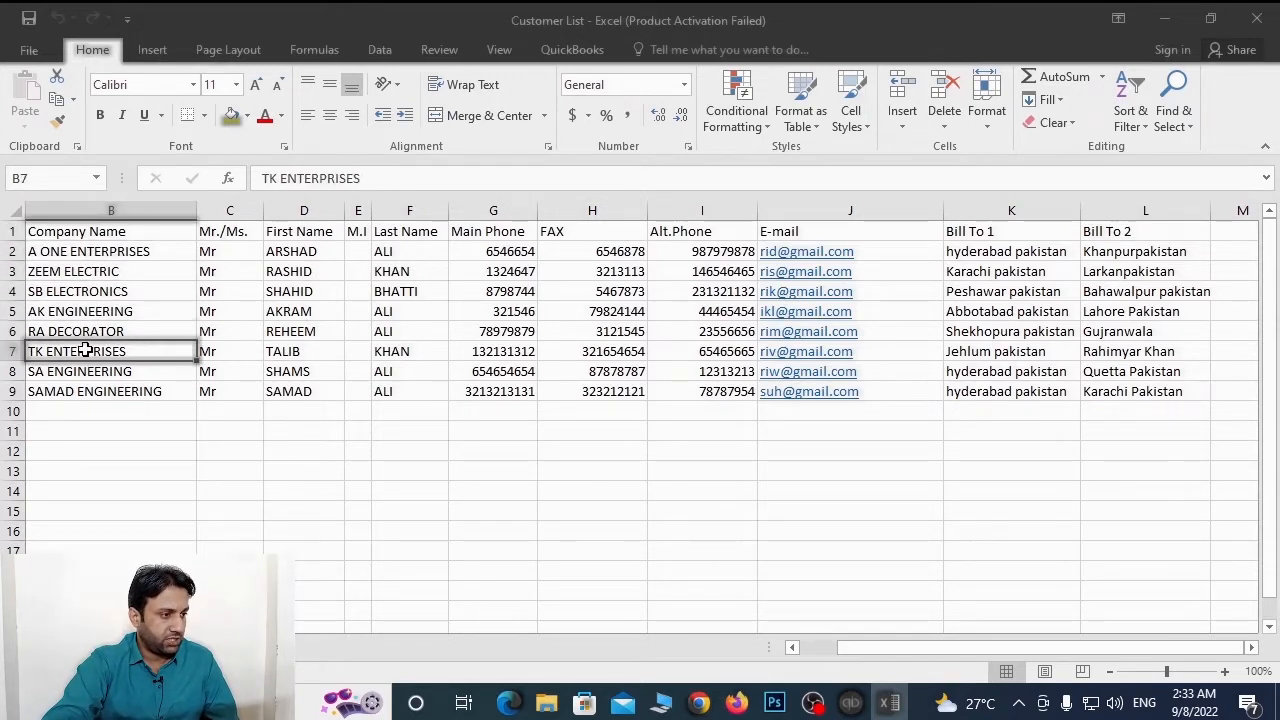
{"action": "left_click", "coordinate": [85, 372]}
{"action": "left_click", "coordinate": [82, 393]}
{"action": "left_click", "coordinate": [851, 705]}
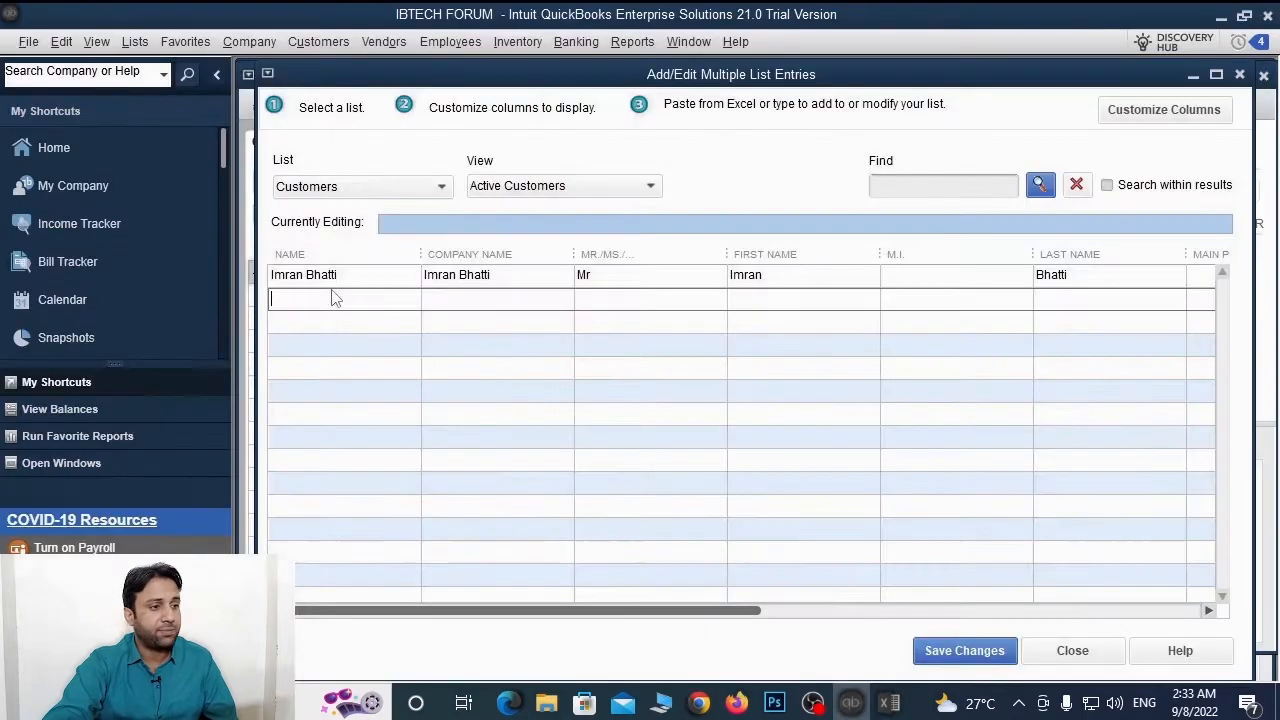
Copy the Excel rows 2 to 9 from Company Name through Bill To 2 and paste them into the first empty Name cell in QuickBooks
{"action": "left_click", "coordinate": [889, 705]}
{"action": "left_click_drag", "start_coordinate": [92, 255], "coordinate": [868, 393]}
{"action": "key", "text": "ctrl+c"}
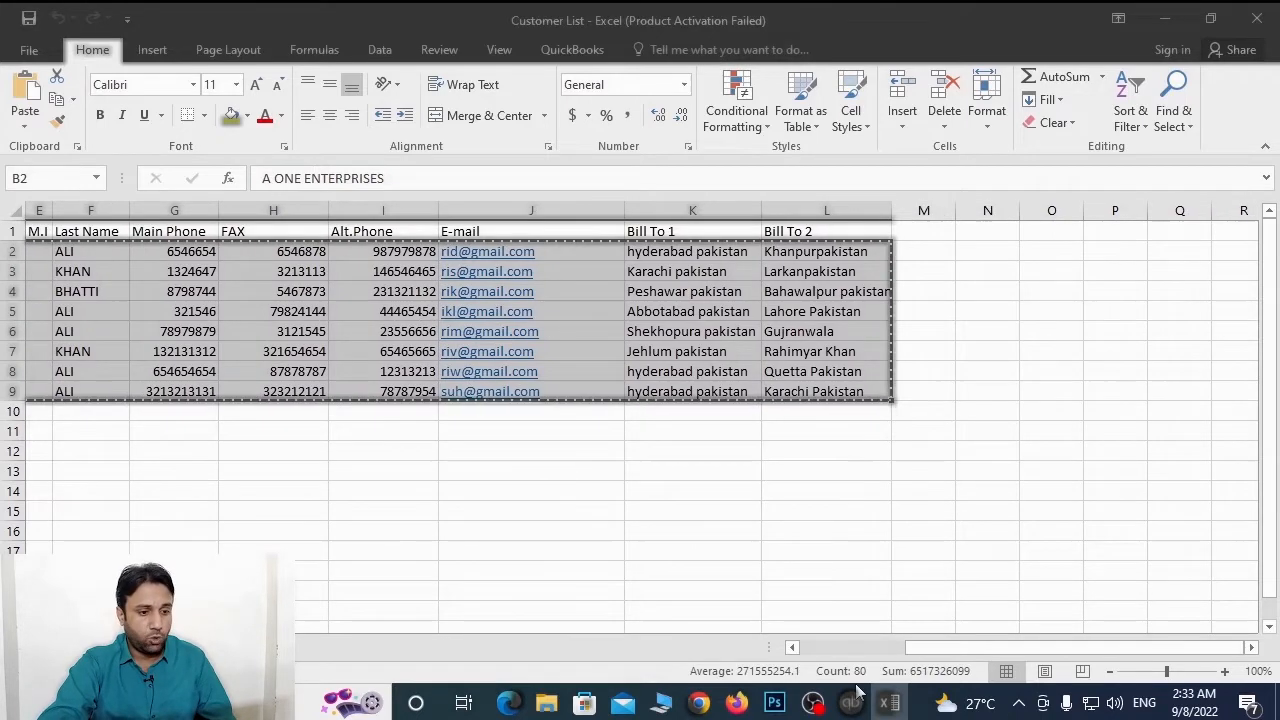
{"action": "left_click", "coordinate": [851, 705]}
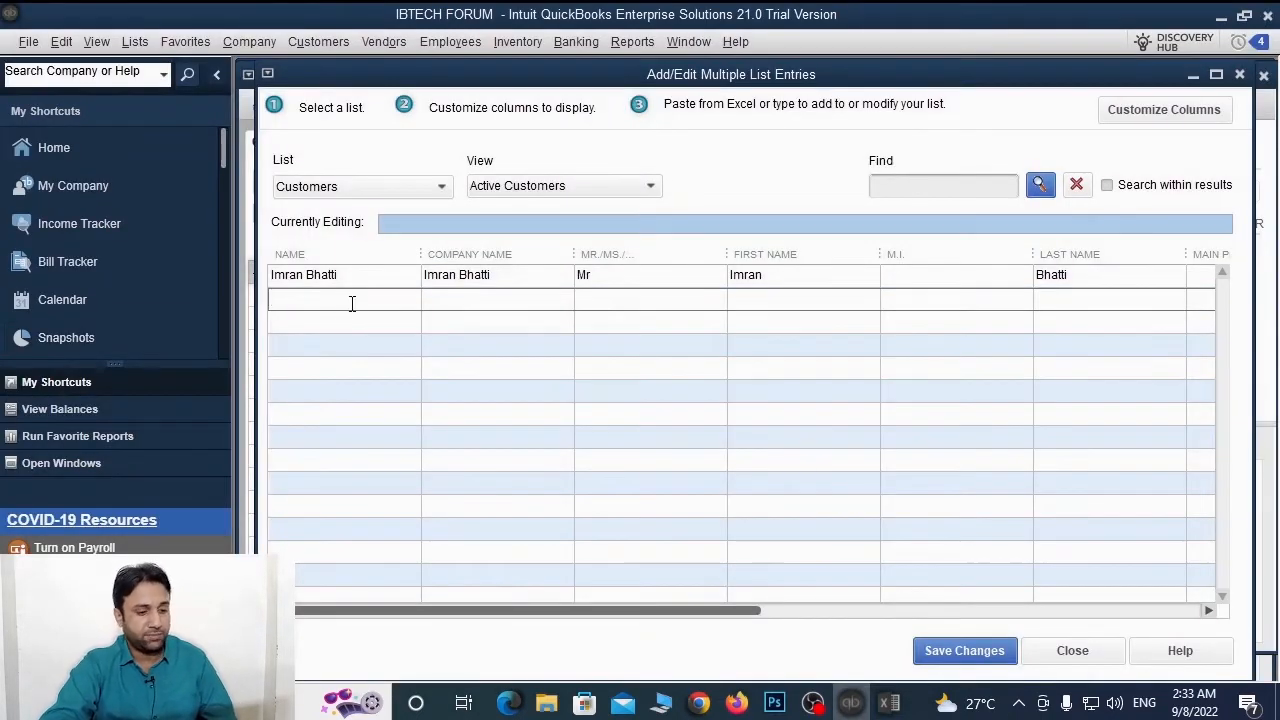
{"action": "key", "text": "ctrl+v"}
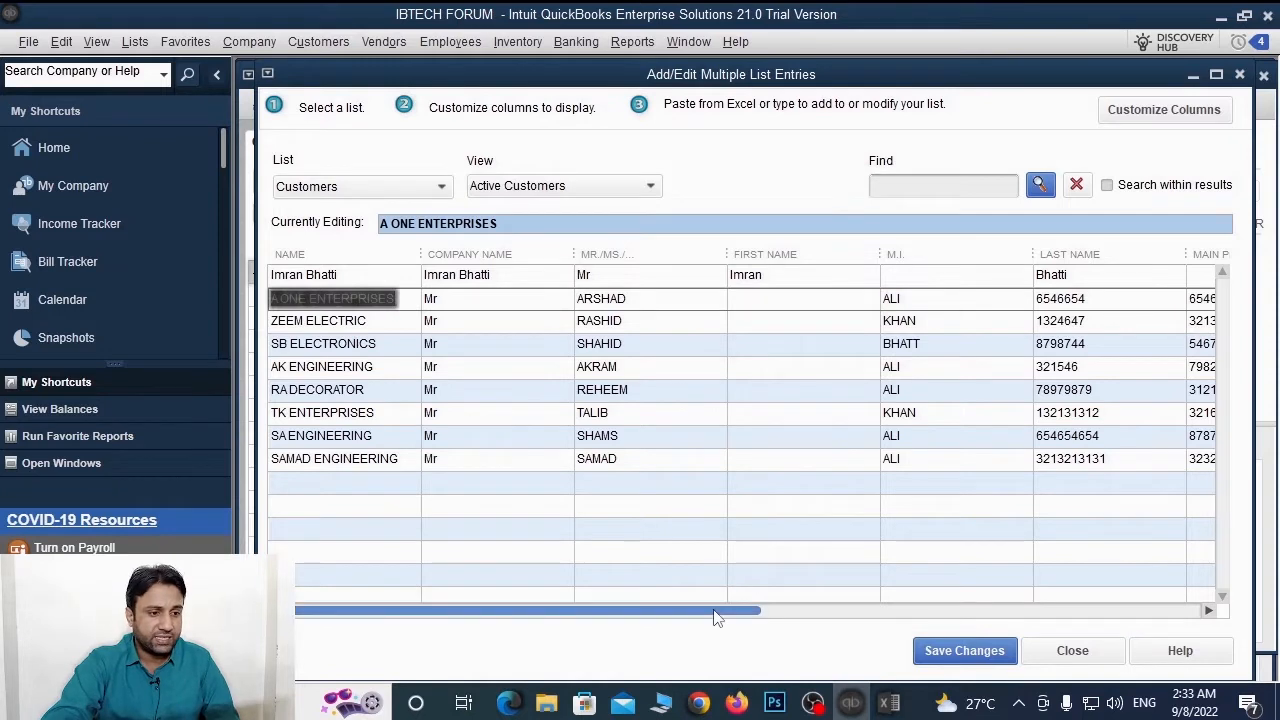
{"action": "left_click_drag", "start_coordinate": [716, 617], "coordinate": [606, 553]}
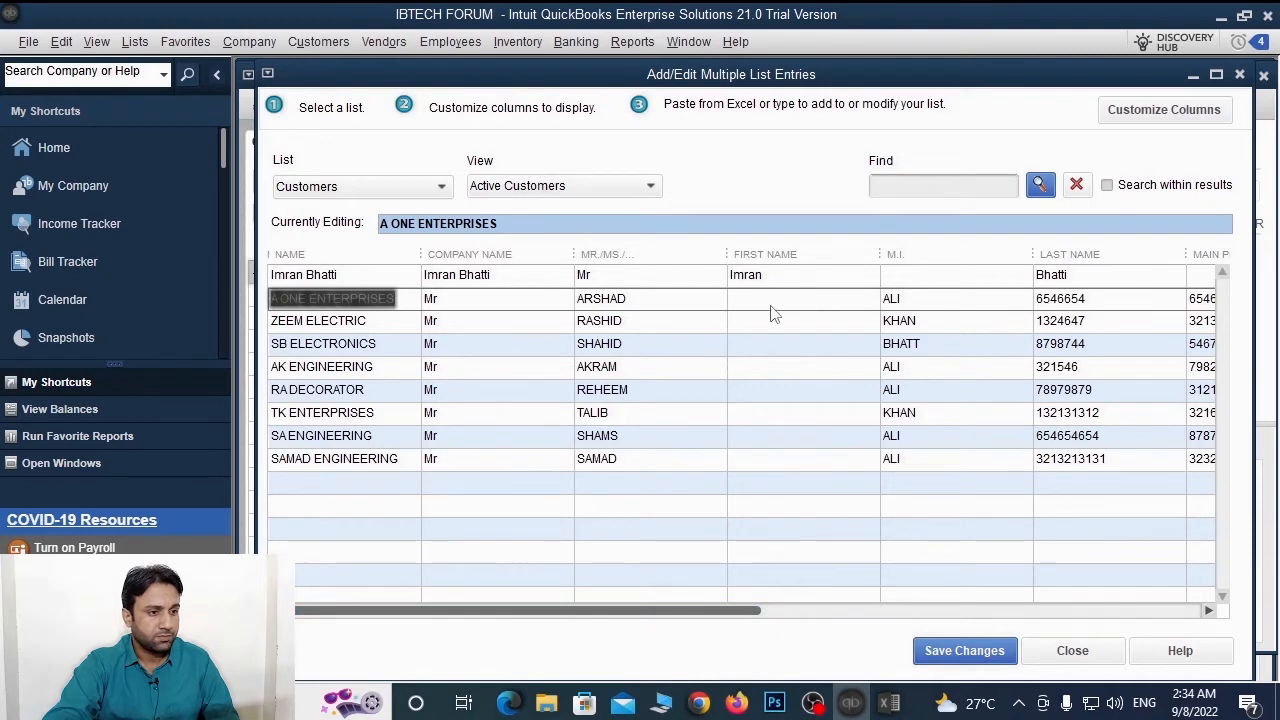
Check in Excel which columns the copied range covers, including VENDOR NAME in column A, and return to QuickBooks
{"action": "left_click", "coordinate": [880, 700]}
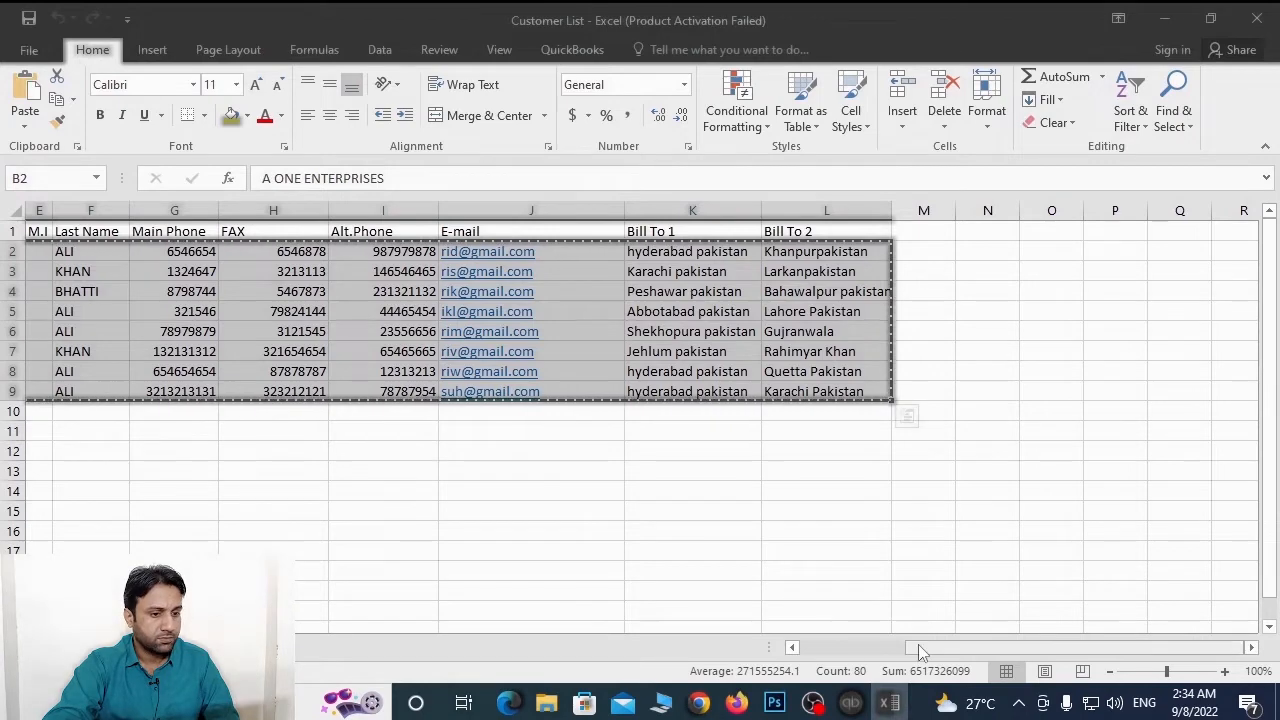
{"action": "left_click_drag", "start_coordinate": [918, 644], "coordinate": [654, 642]}
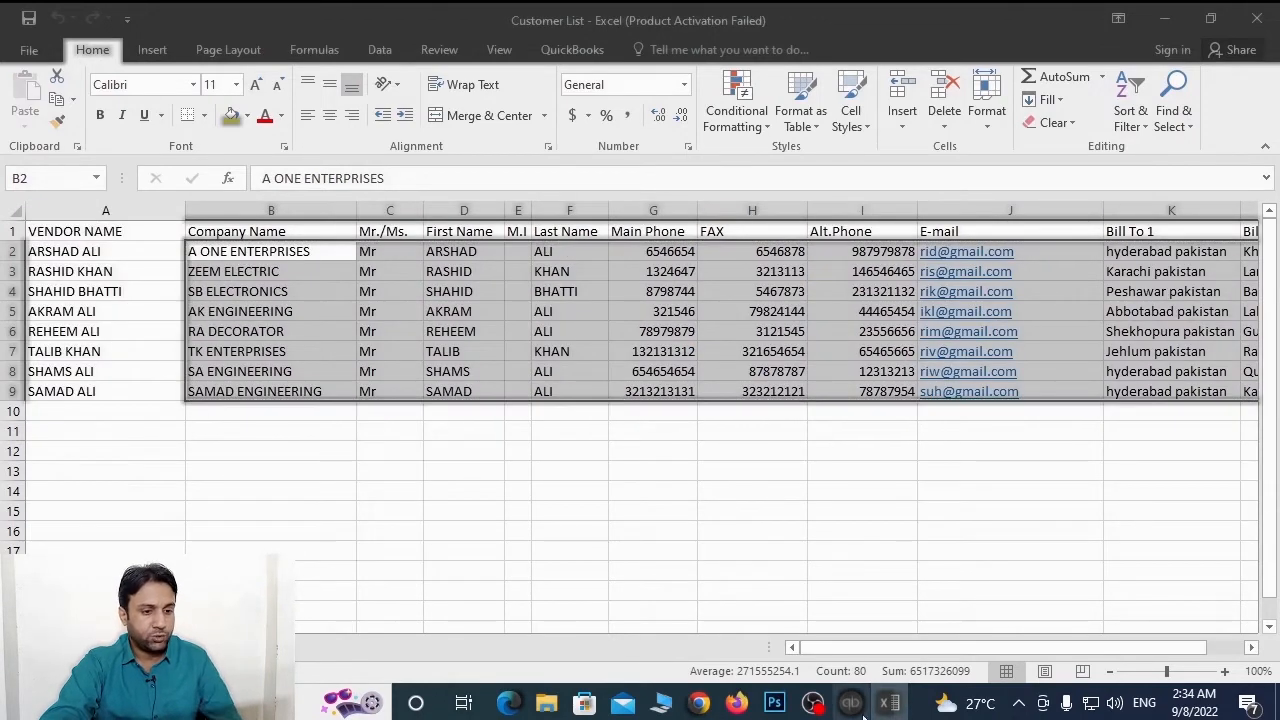
{"action": "key", "text": "alt+Tab"}
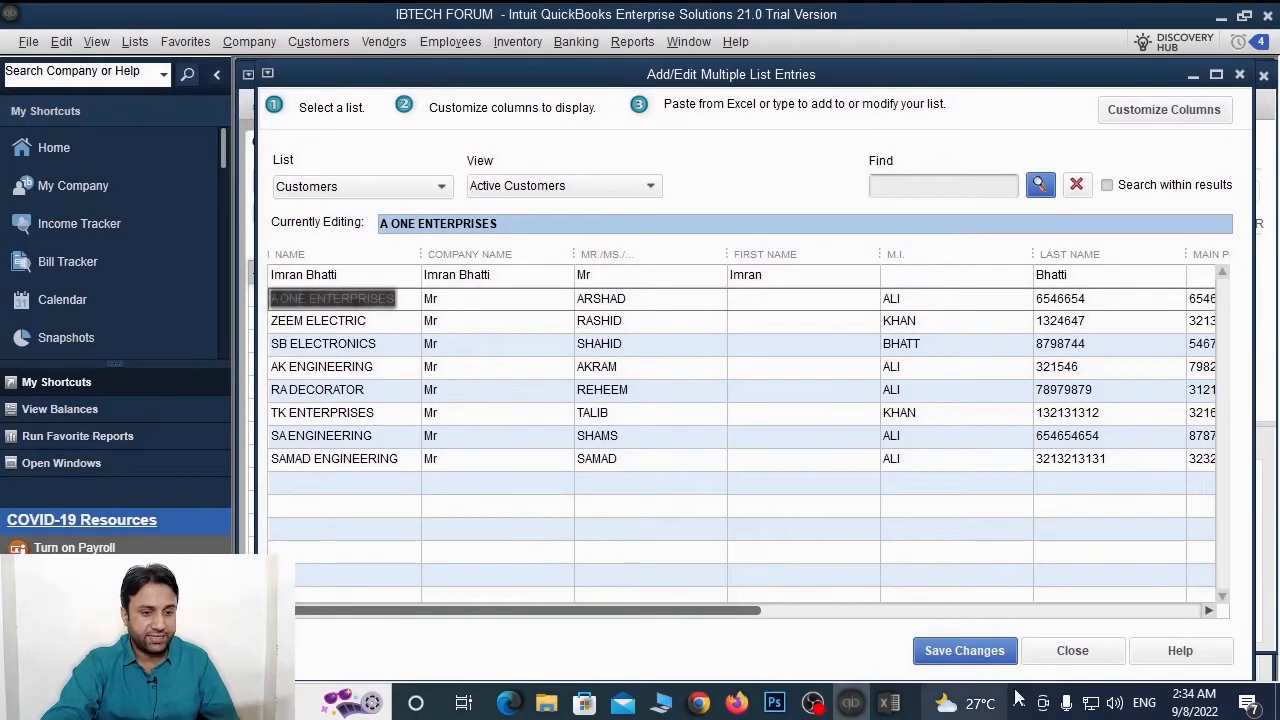
Discard the misaligned rows by closing the grid without saving, and reopen the grid for adding multiple customers and jobs
{"action": "left_click", "coordinate": [1072, 650]}
{"action": "left_click", "coordinate": [640, 237]}
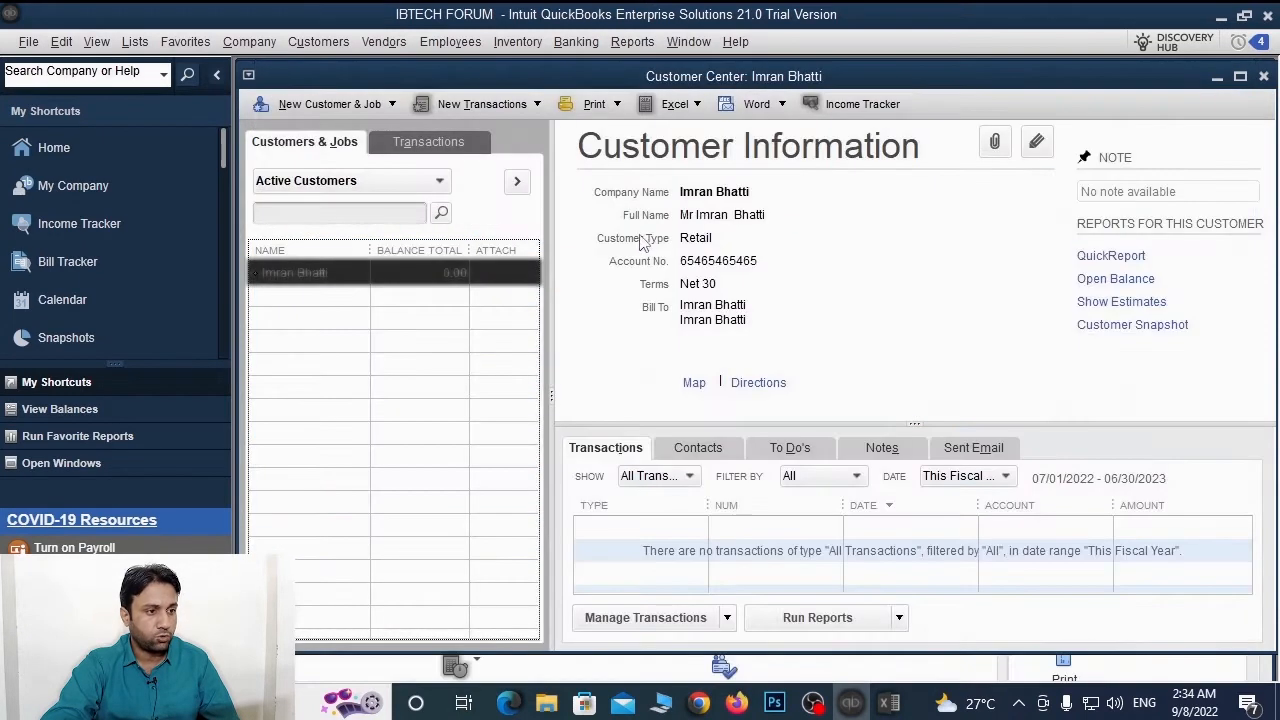
{"action": "left_click", "coordinate": [348, 106]}
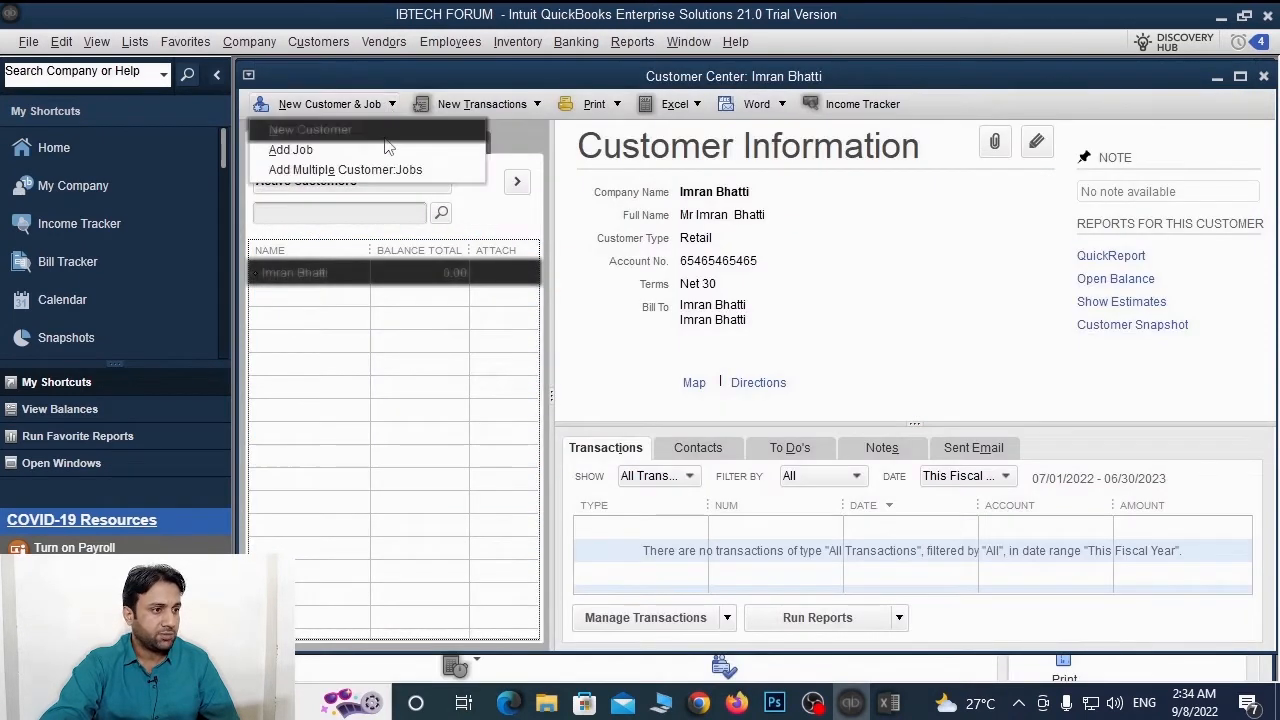
{"action": "left_click", "coordinate": [345, 172]}
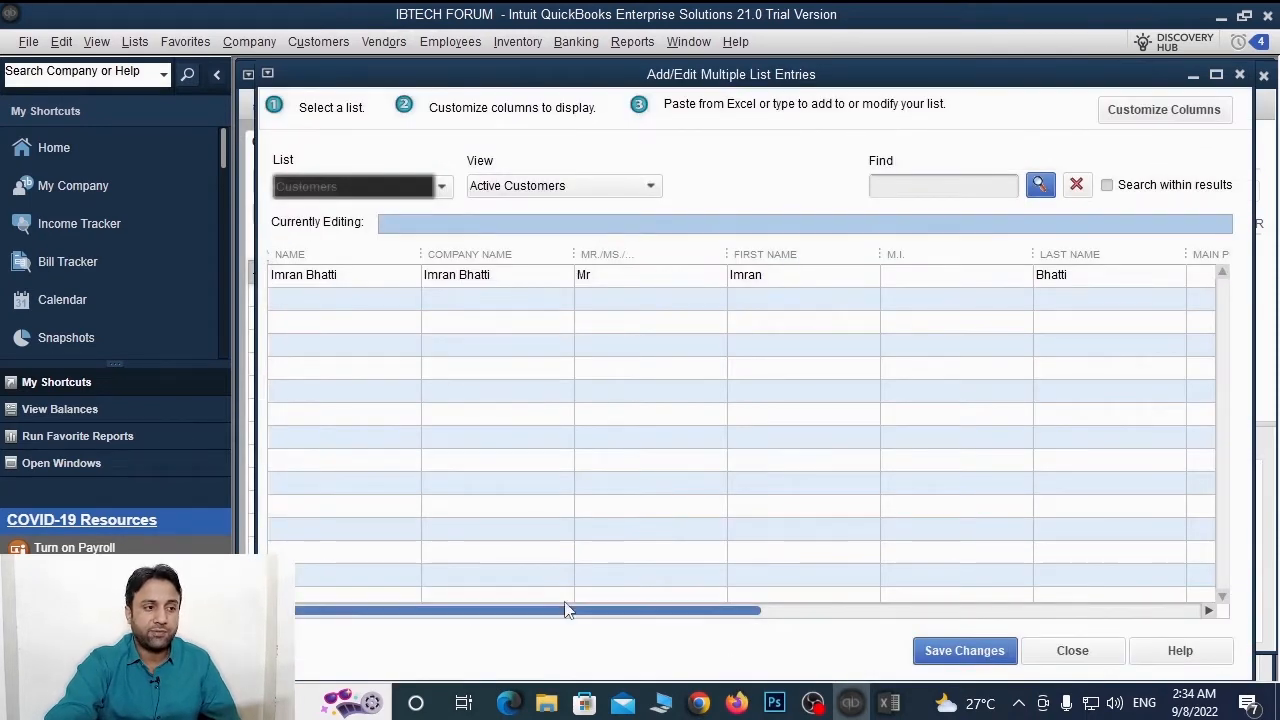
Copy Excel rows 2 to 9 starting from the VENDOR NAME column and paste them into the first empty Name cell in the QuickBooks grid
{"action": "left_click", "coordinate": [889, 703]}
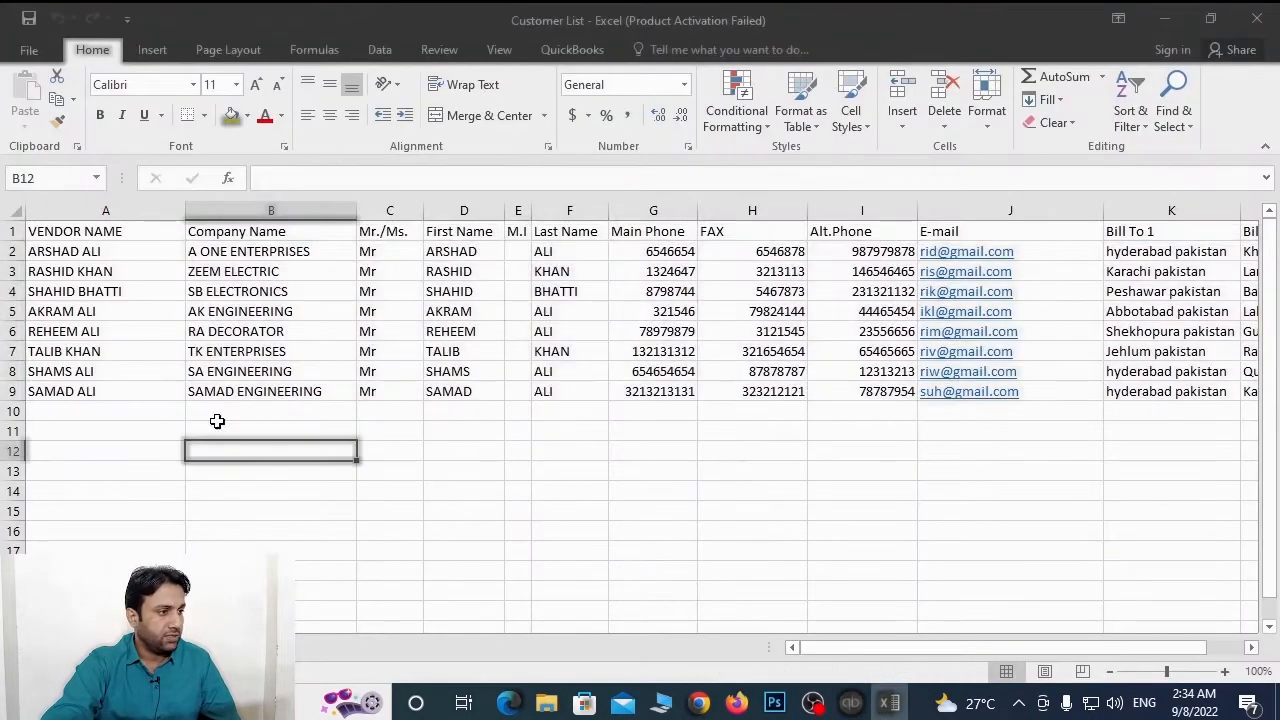
{"action": "left_click_drag", "start_coordinate": [90, 251], "coordinate": [925, 399]}
{"action": "key", "text": "ctrl+c"}
{"action": "left_click", "coordinate": [850, 703]}
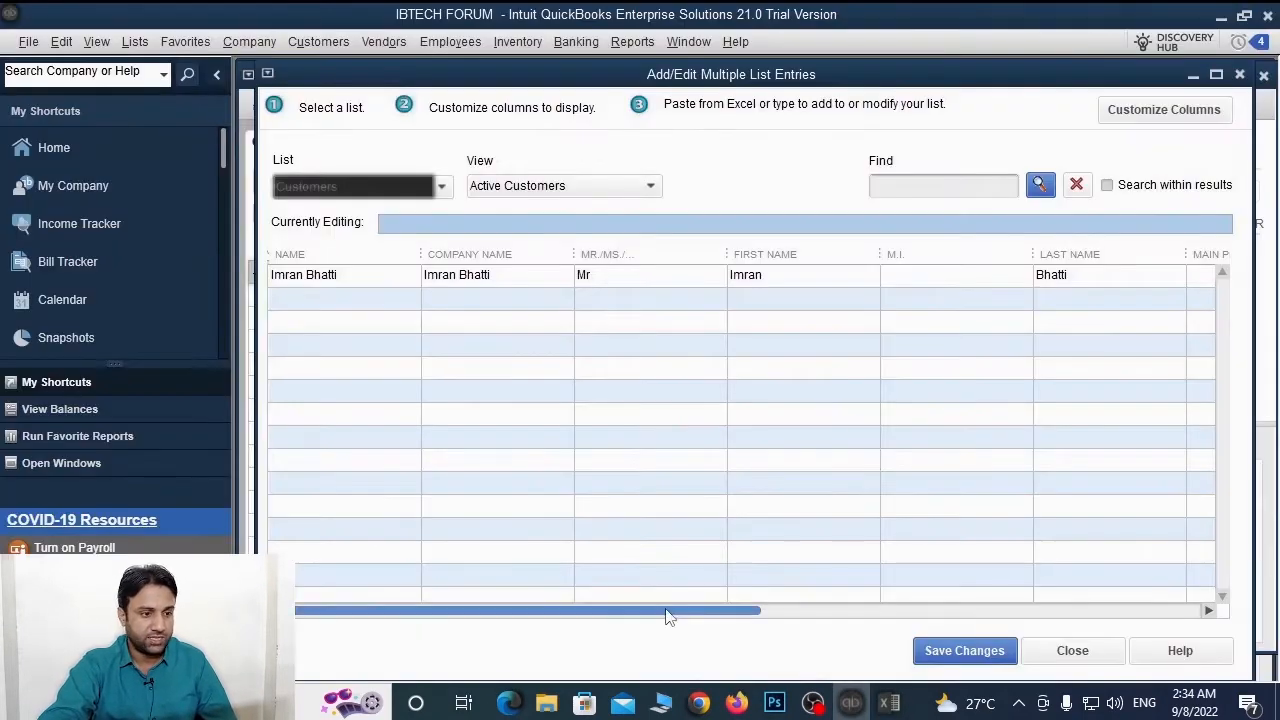
{"action": "left_click_drag", "start_coordinate": [669, 616], "coordinate": [572, 576]}
{"action": "left_click", "coordinate": [318, 300]}
{"action": "key", "text": "ctrl+v"}
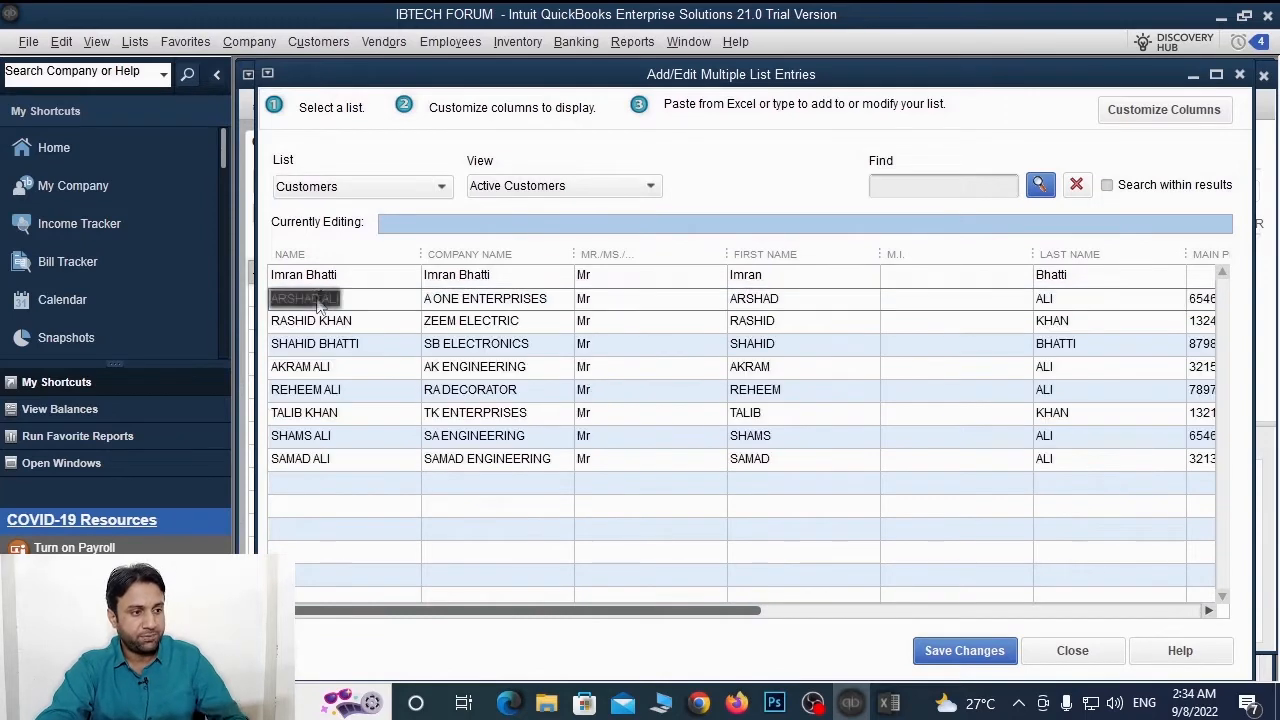
{"action": "left_click_drag", "start_coordinate": [726, 617], "coordinate": [400, 534]}
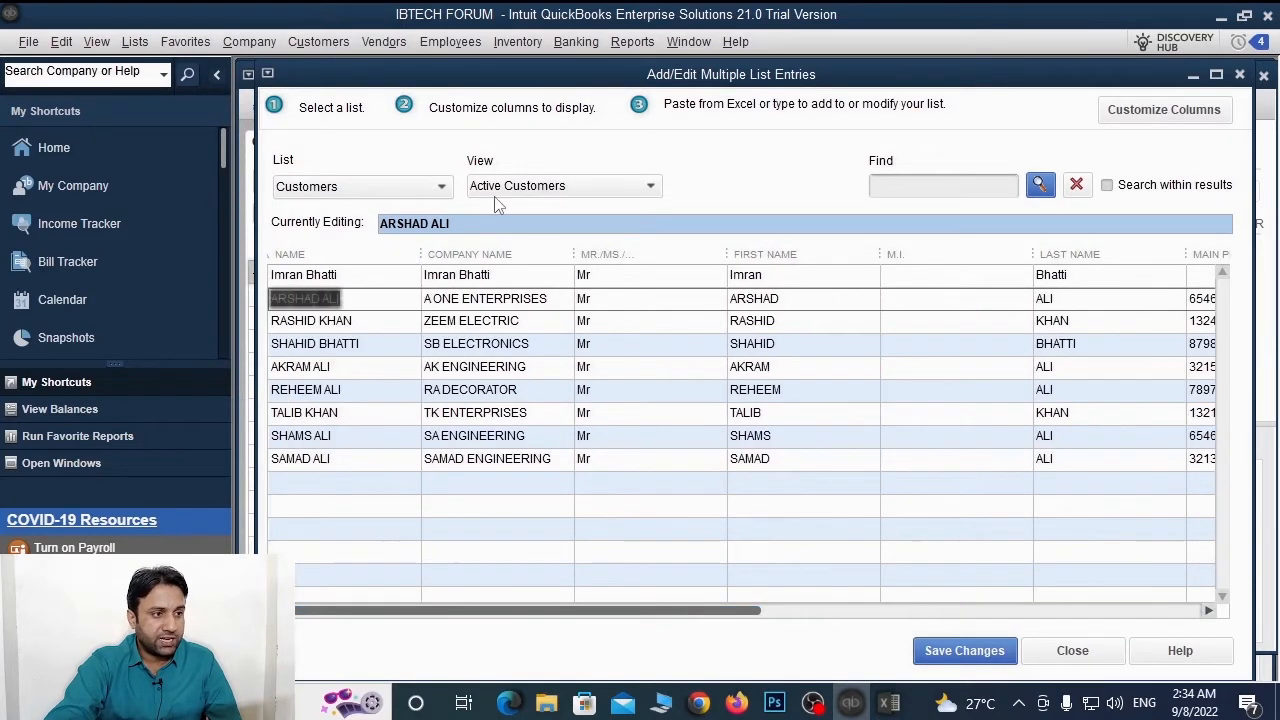
Examine the List and View choices and the grid's available and chosen columns, keeping the current settings
{"action": "left_click", "coordinate": [361, 187]}
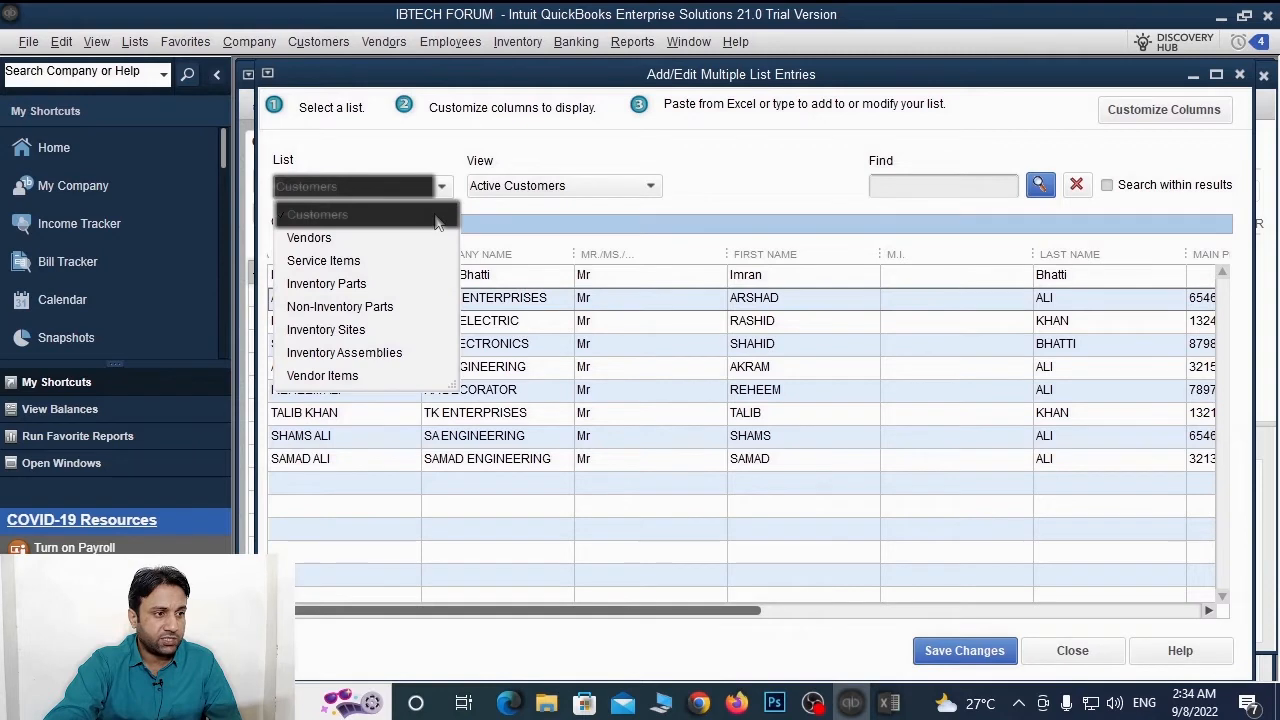
{"action": "left_click", "coordinate": [613, 187]}
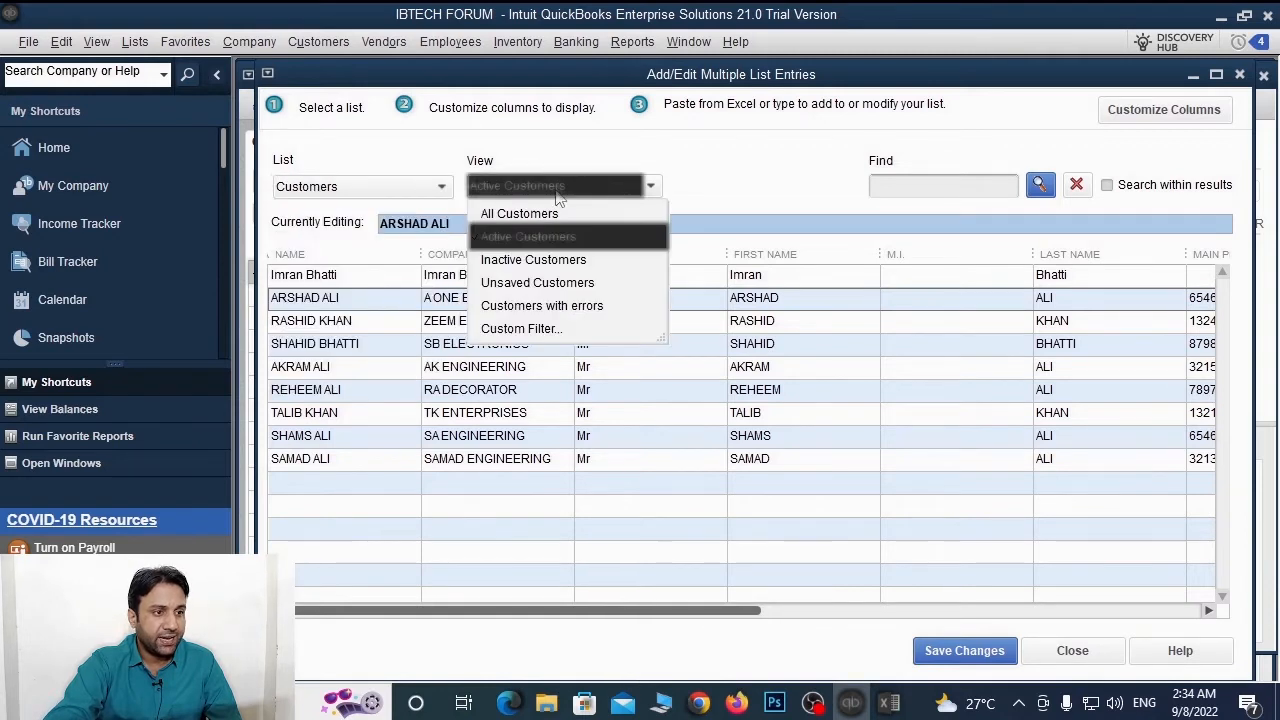
{"action": "left_click", "coordinate": [631, 196]}
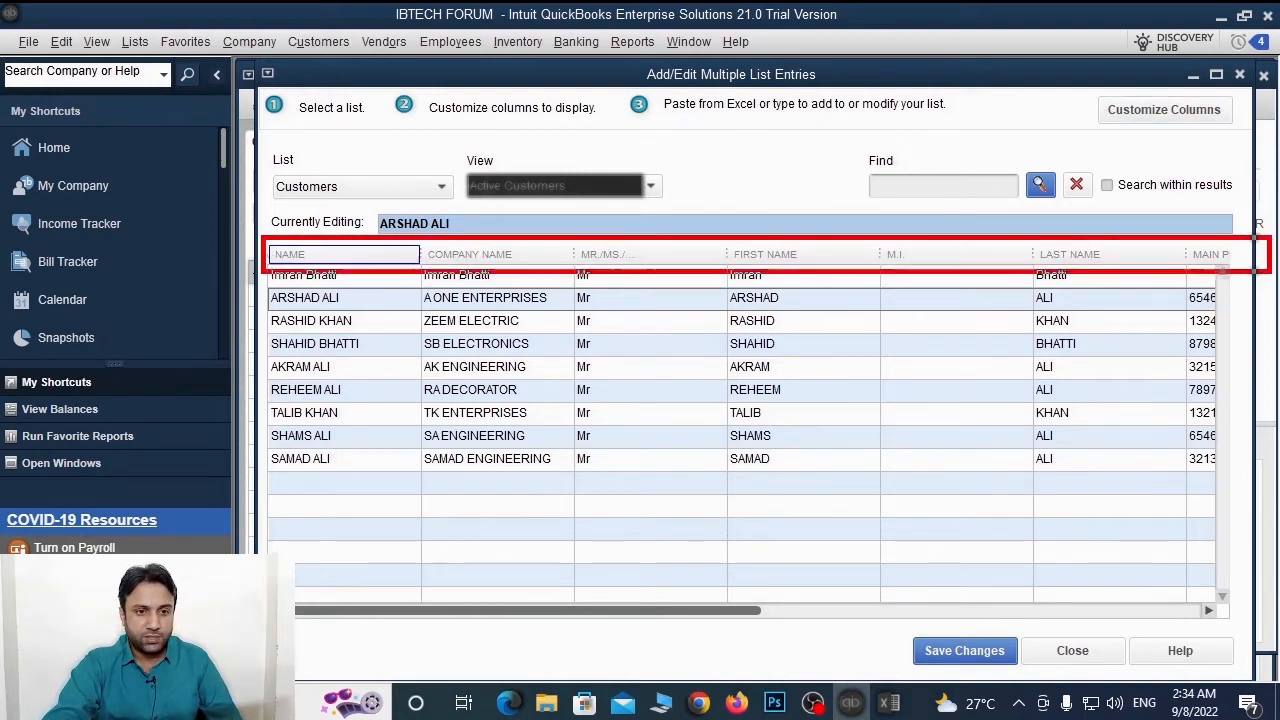
{"action": "left_click", "coordinate": [1180, 106]}
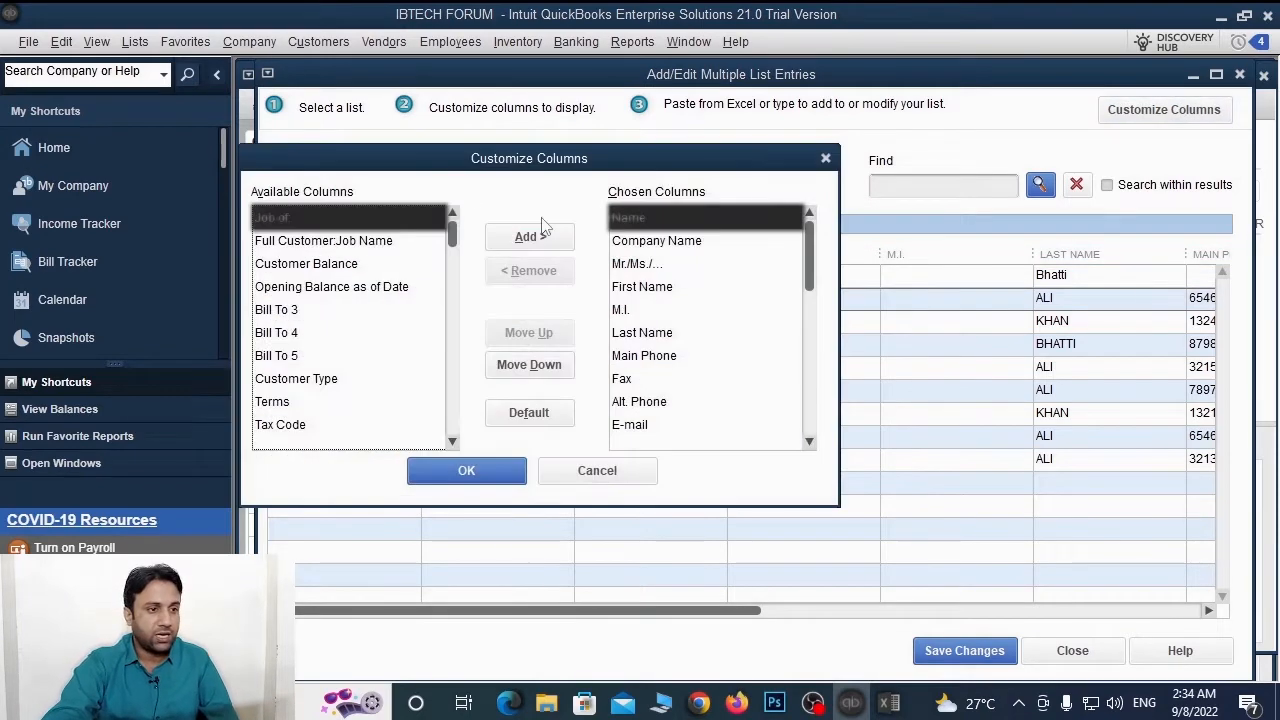
{"action": "left_click_drag", "start_coordinate": [525, 162], "coordinate": [741, 108]}
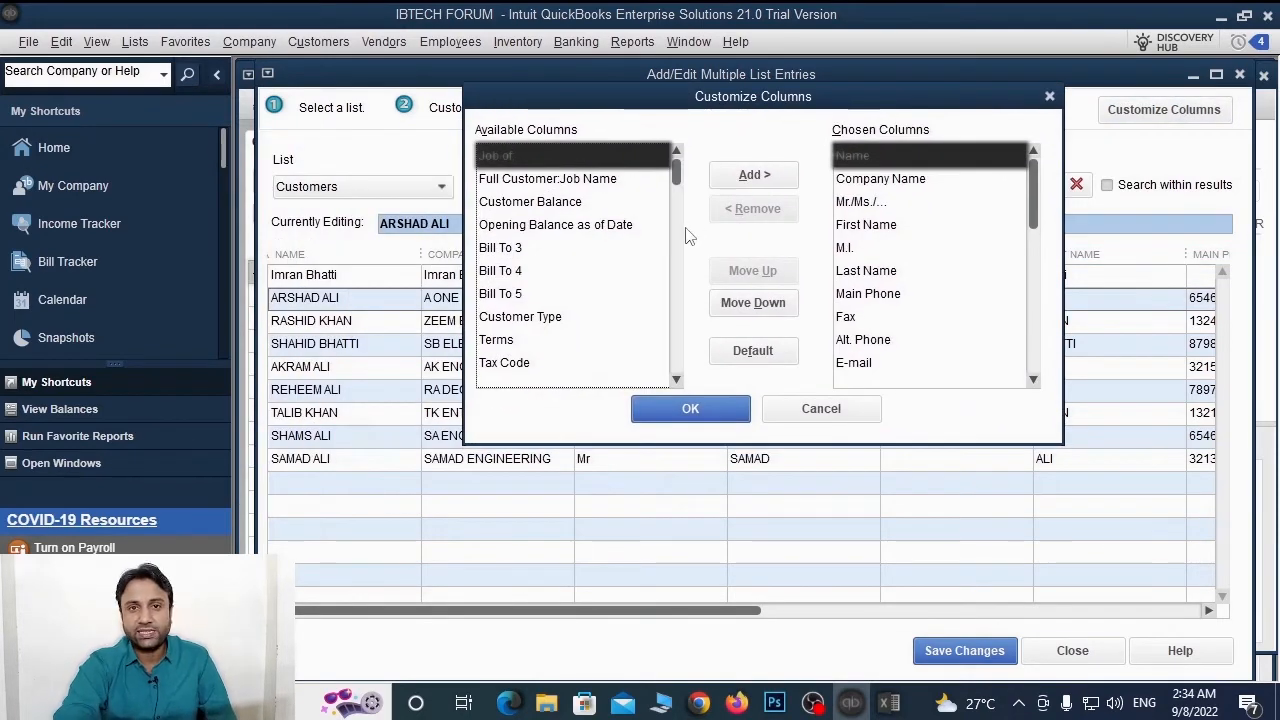
{"action": "left_click", "coordinate": [815, 416]}
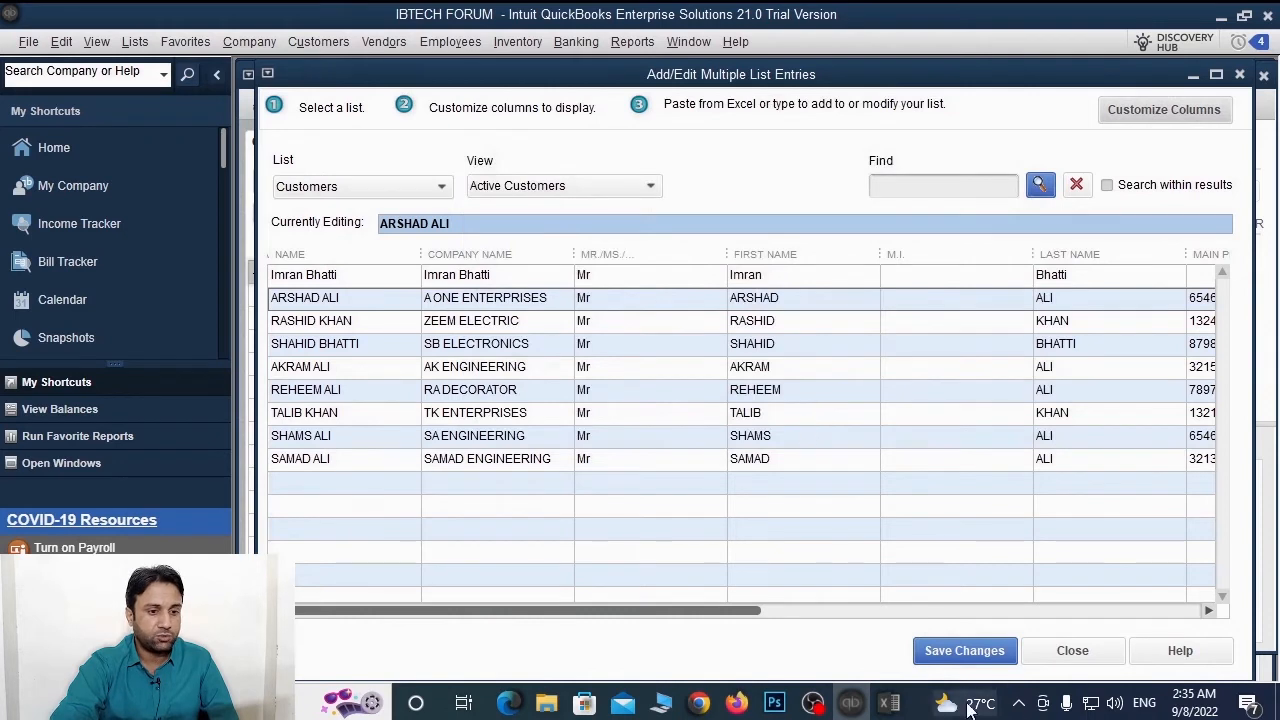
Save the pasted customer records and return to the Customer Center
{"action": "left_click", "coordinate": [962, 650]}
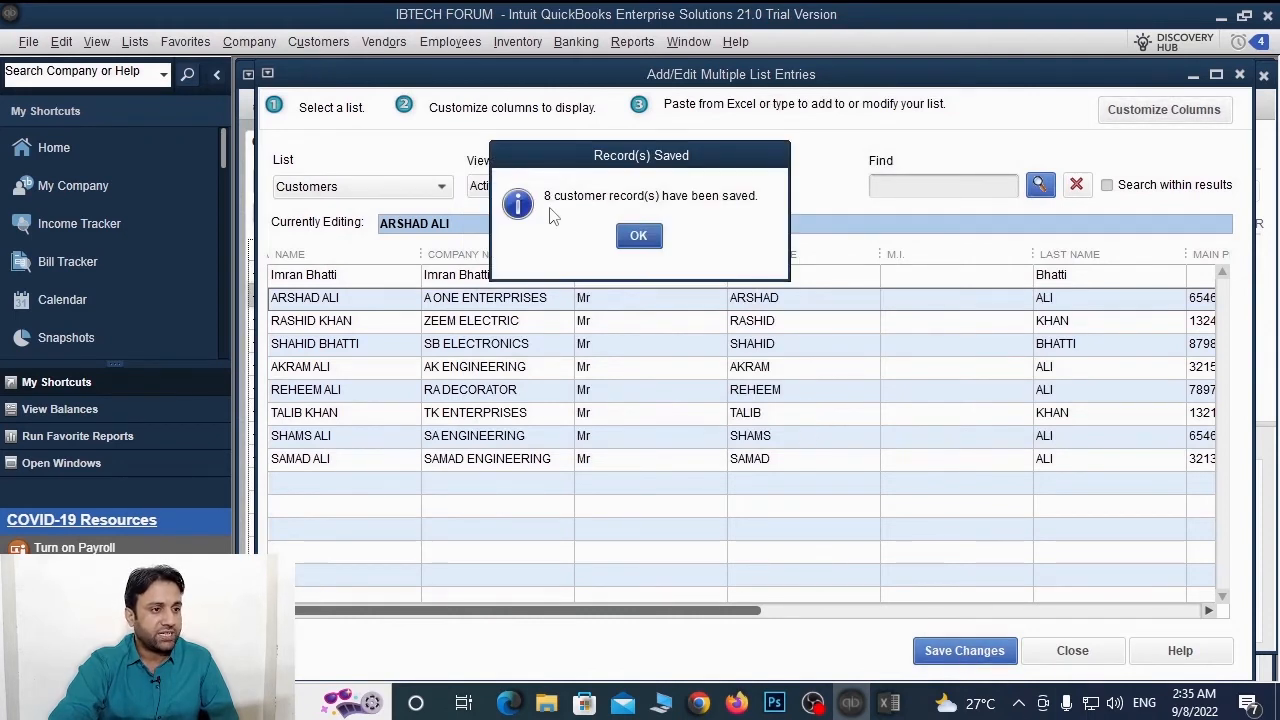
{"action": "left_click", "coordinate": [622, 240]}
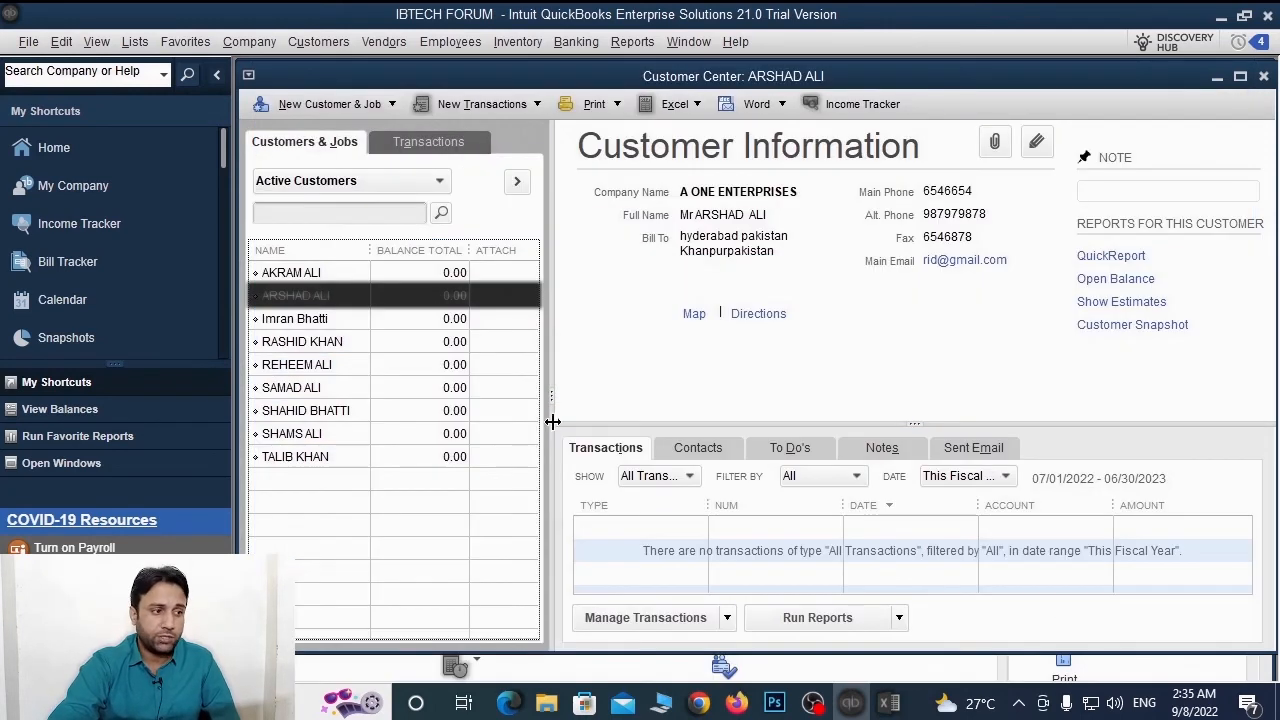
Review the imported customers' information one after another in the Customer Center, from the third customer to the last
{"action": "left_click", "coordinate": [292, 318]}
{"action": "left_click", "coordinate": [295, 341]}
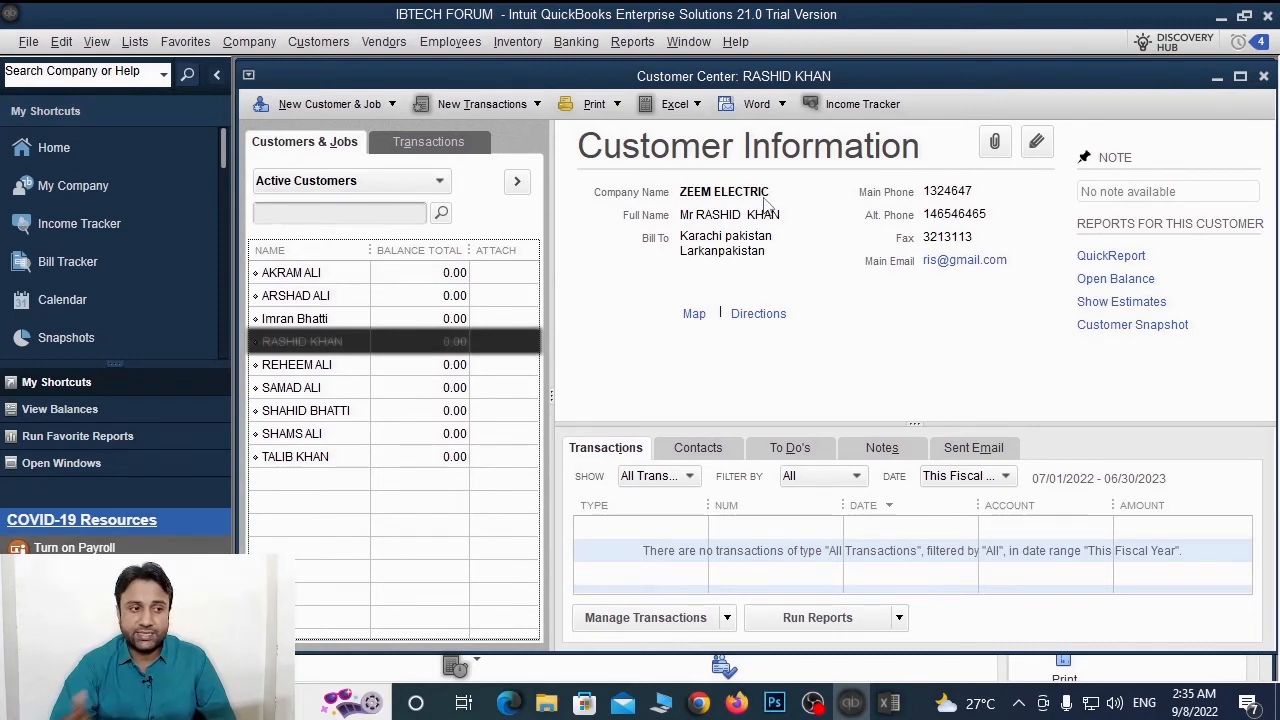
{"action": "left_click", "coordinate": [297, 364]}
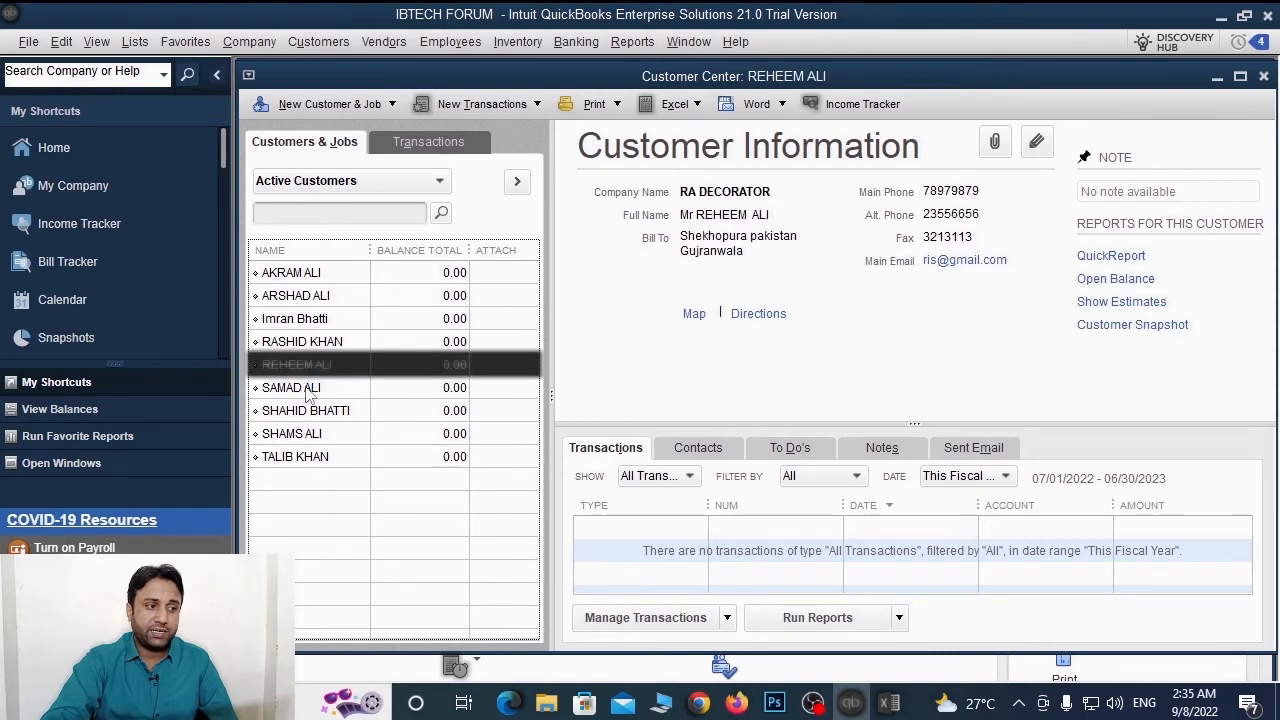
{"action": "left_click", "coordinate": [292, 387]}
{"action": "left_click", "coordinate": [303, 410]}
{"action": "left_click", "coordinate": [292, 433]}
{"action": "left_click", "coordinate": [295, 456]}
Look through the last customer's Contacts, To Do's, Notes and Sent Email, and view the second and third customers' records
{"action": "left_click", "coordinate": [698, 447]}
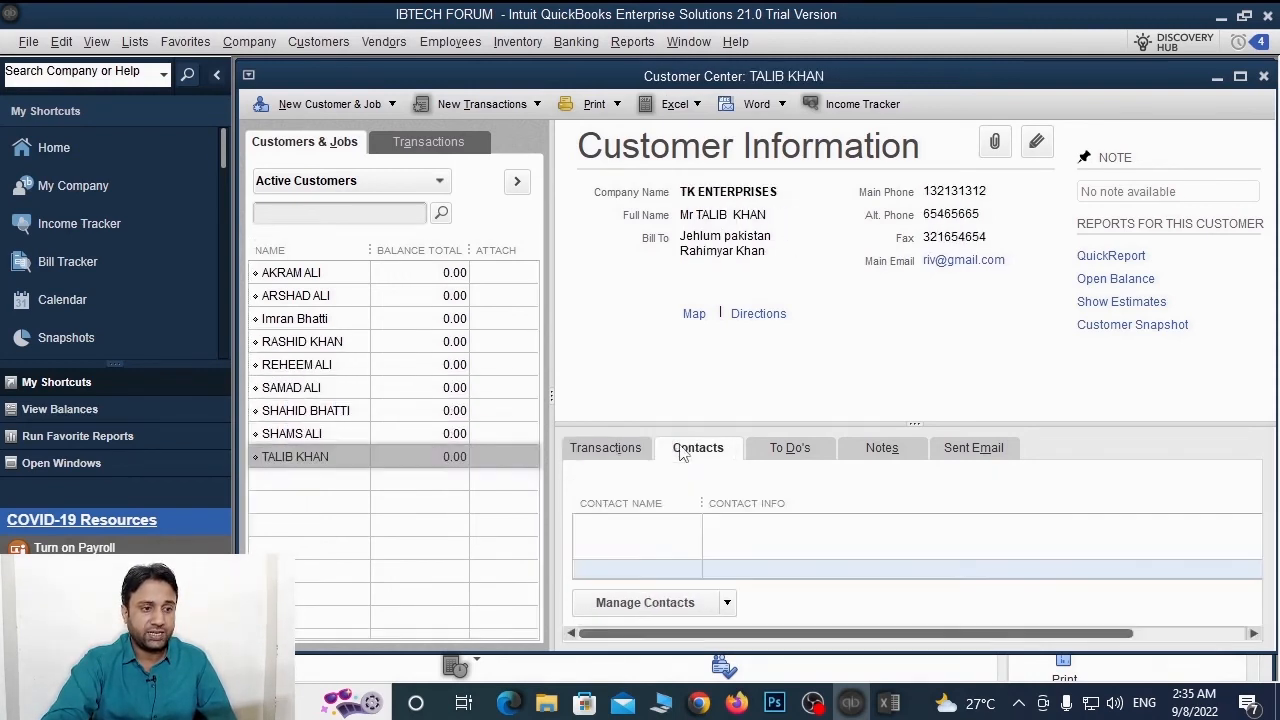
{"action": "left_click", "coordinate": [790, 447]}
{"action": "left_click", "coordinate": [882, 447]}
{"action": "left_click", "coordinate": [960, 447]}
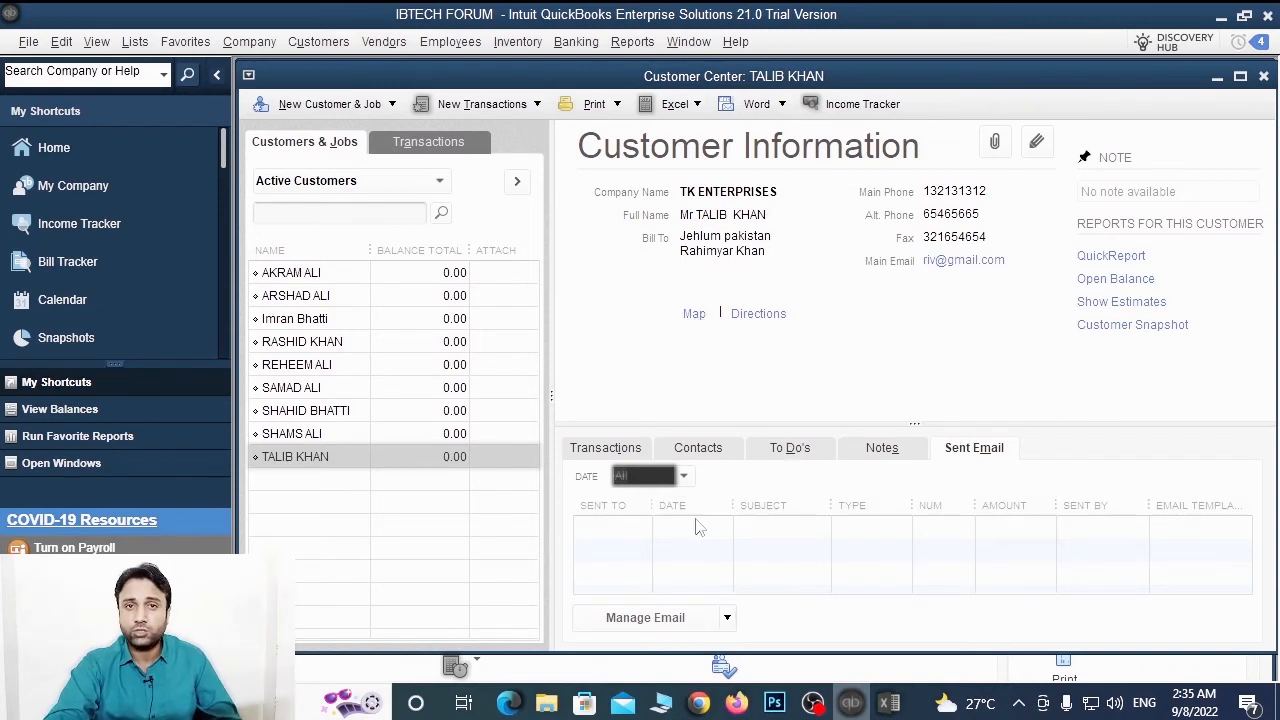
{"action": "left_click", "coordinate": [309, 297]}
{"action": "left_click", "coordinate": [301, 318]}
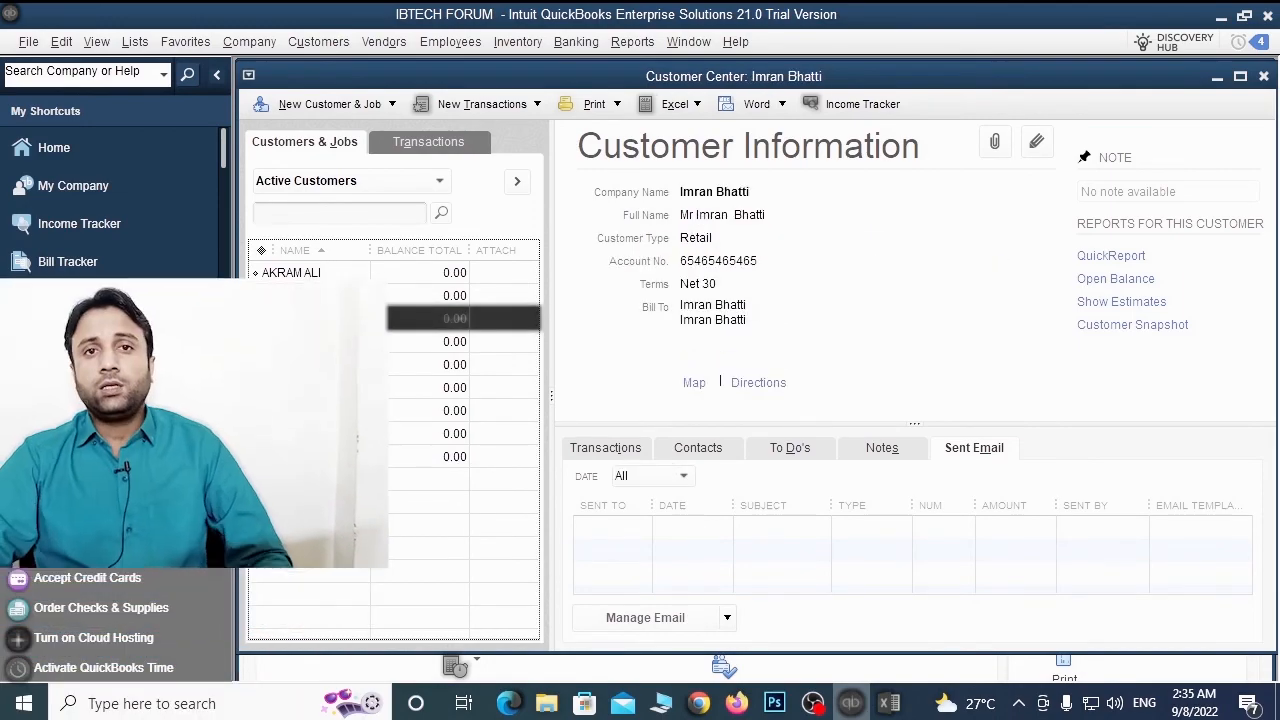